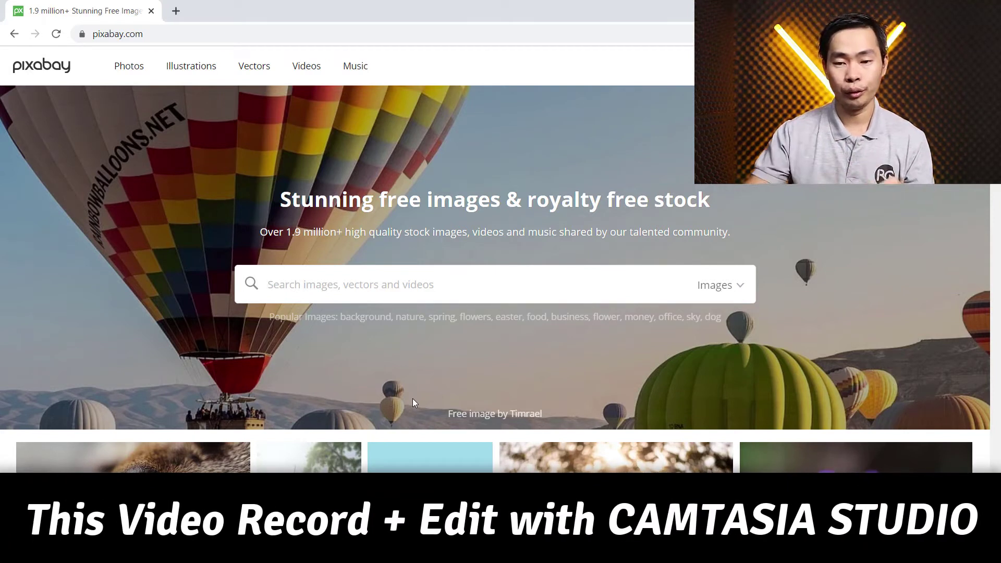
- Search Pixabay videos for 'youtube subscribe' and browse the results for the green-screen SUBSCRIBED clip
click(729, 286)
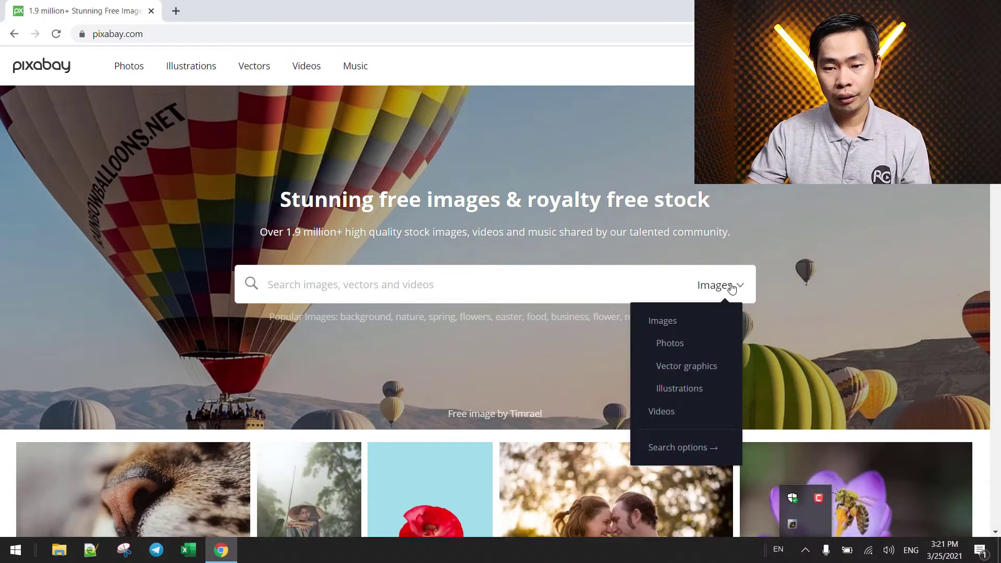
click(684, 416)
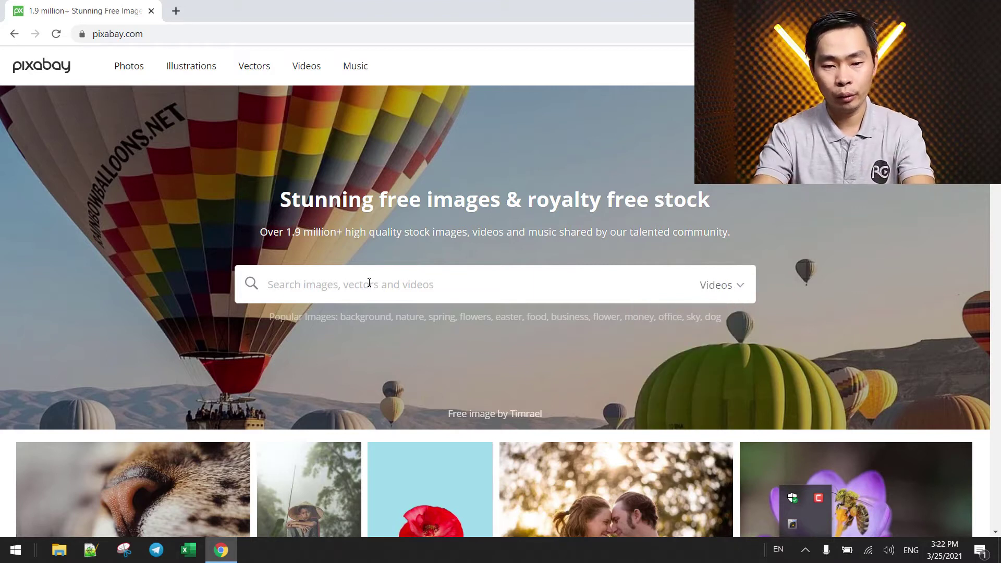
text(youtube subscribe)
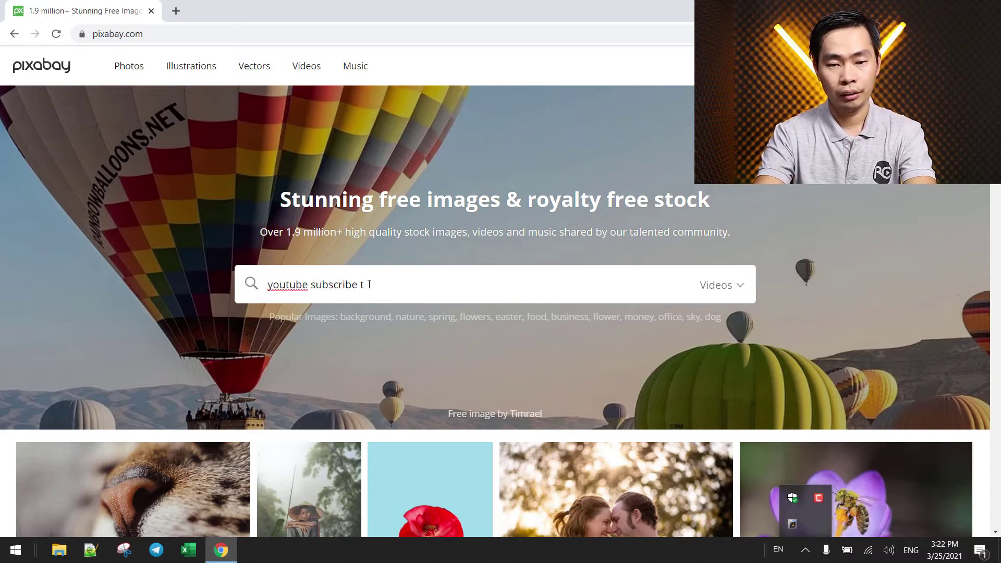
key(Return)
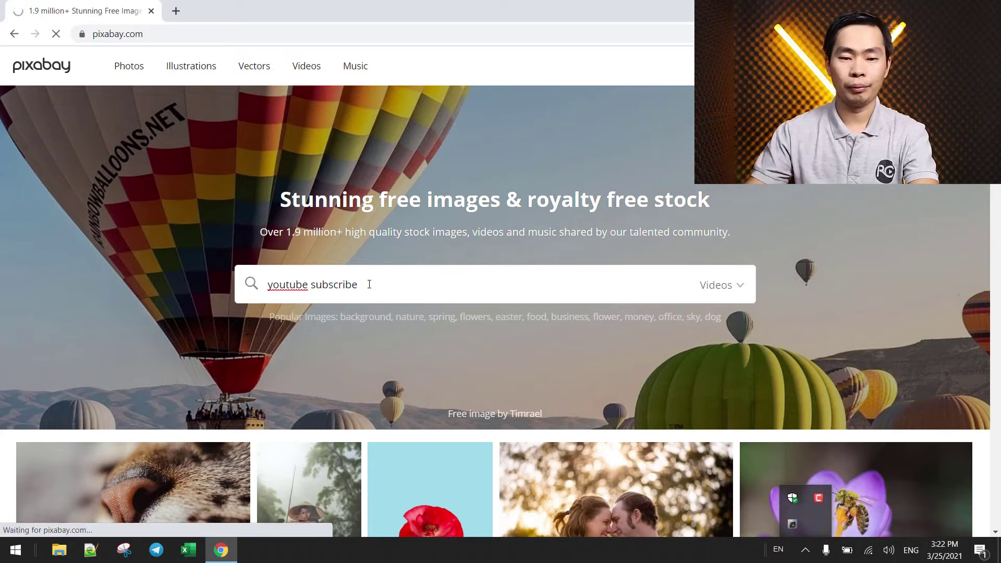
scroll(372, 427, down, 10)
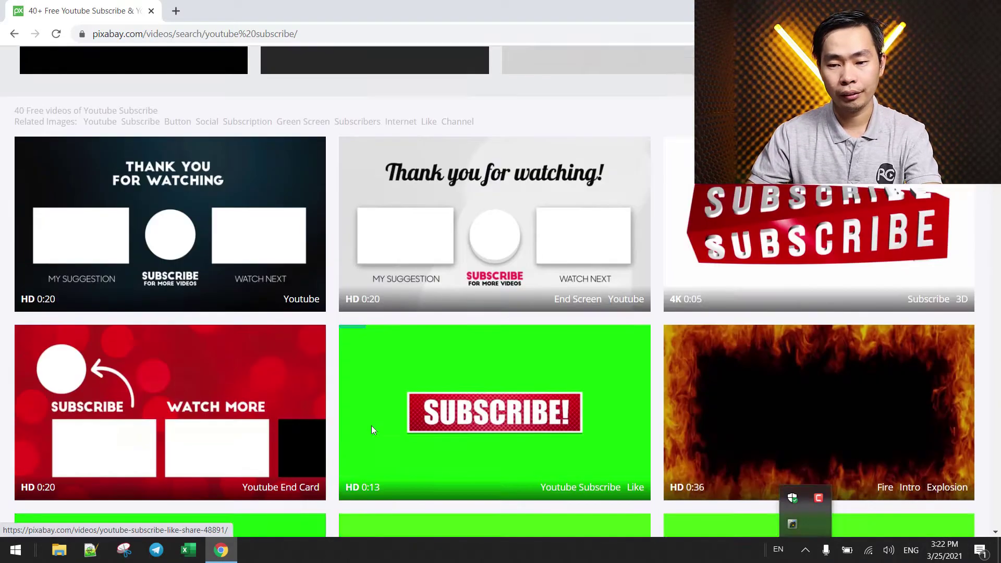
scroll(476, 362, up, 4)
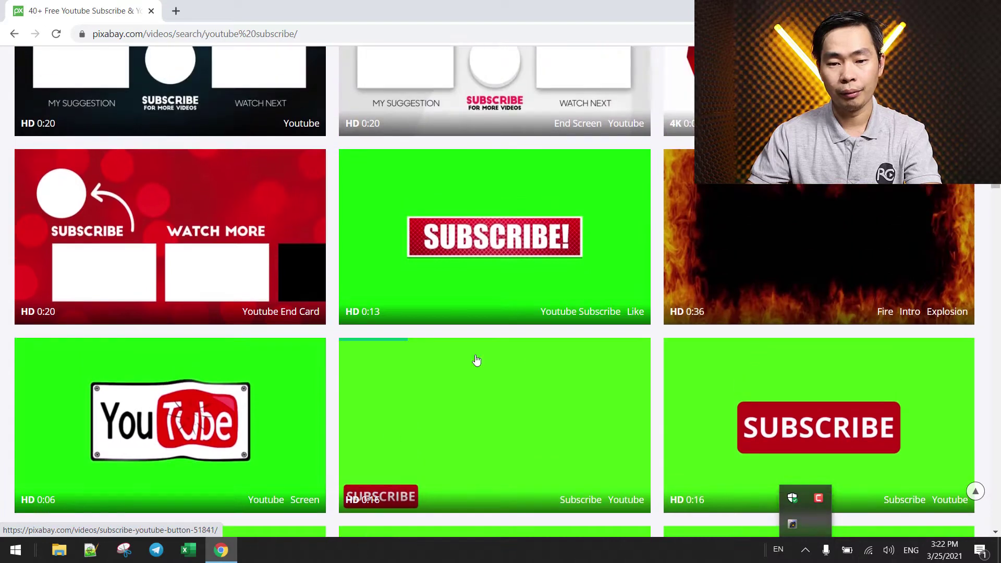
scroll(360, 419, down, 1)
scroll(360, 419, down, 3)
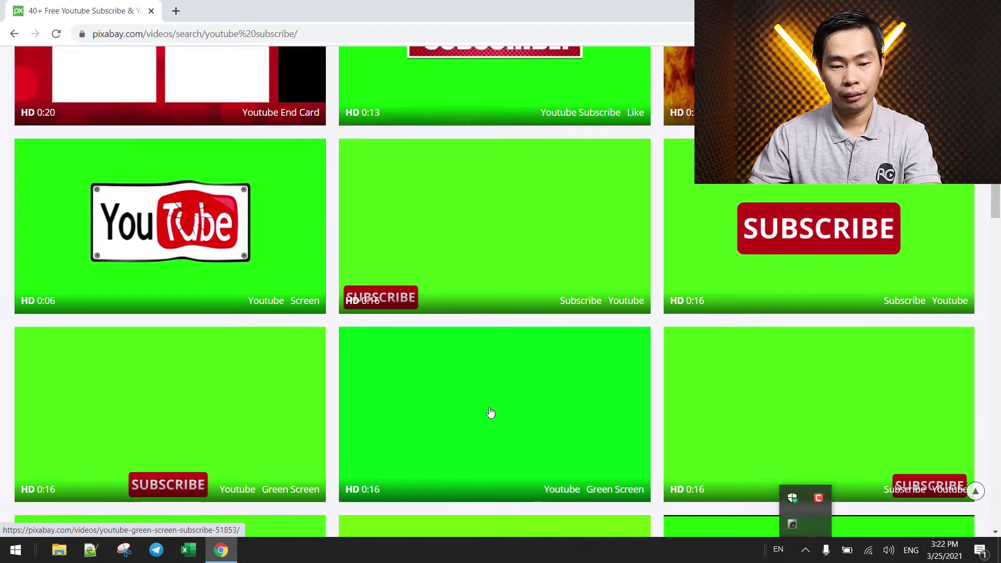
scroll(492, 414, down, 6)
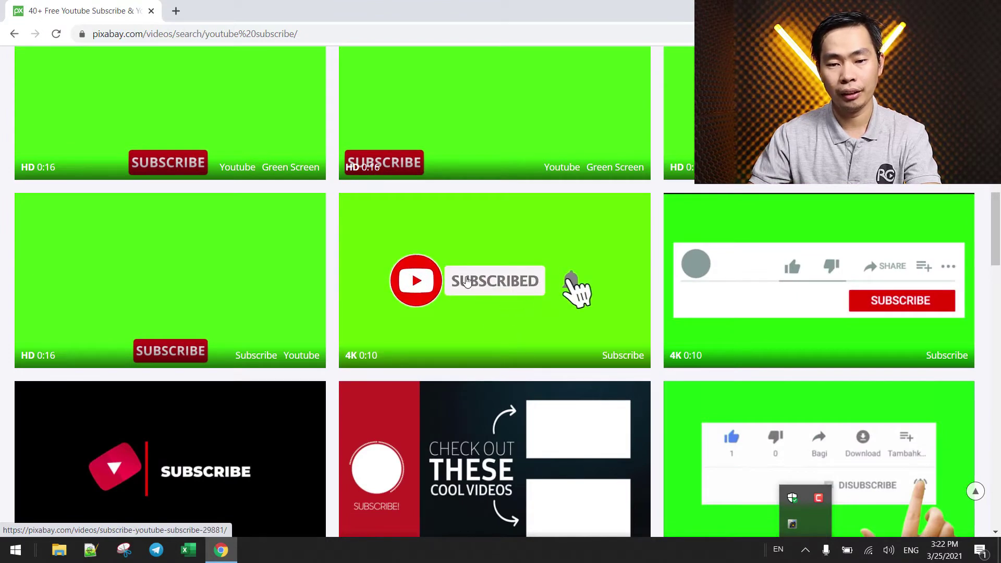
scroll(510, 287, down, 6)
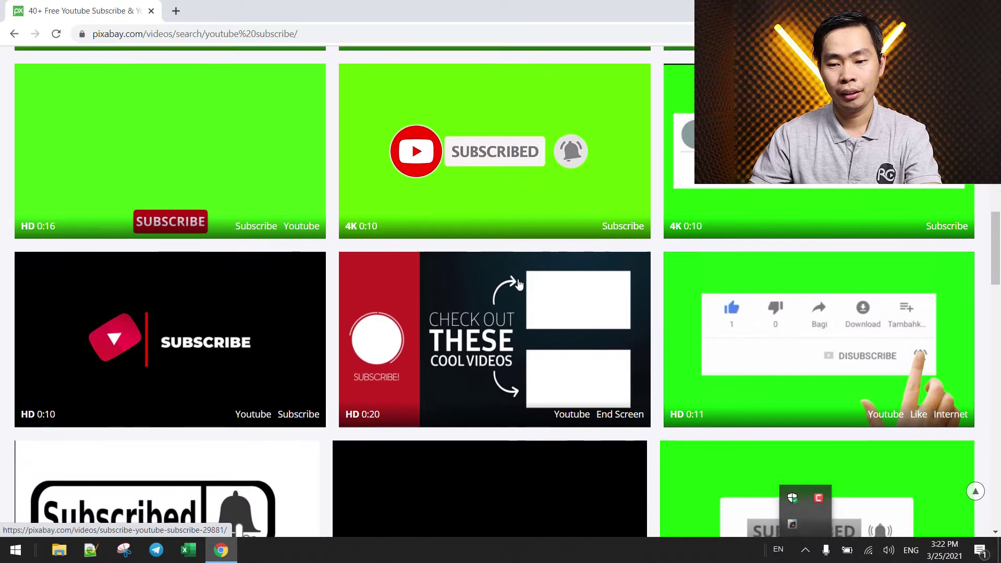
scroll(515, 292, down, 6)
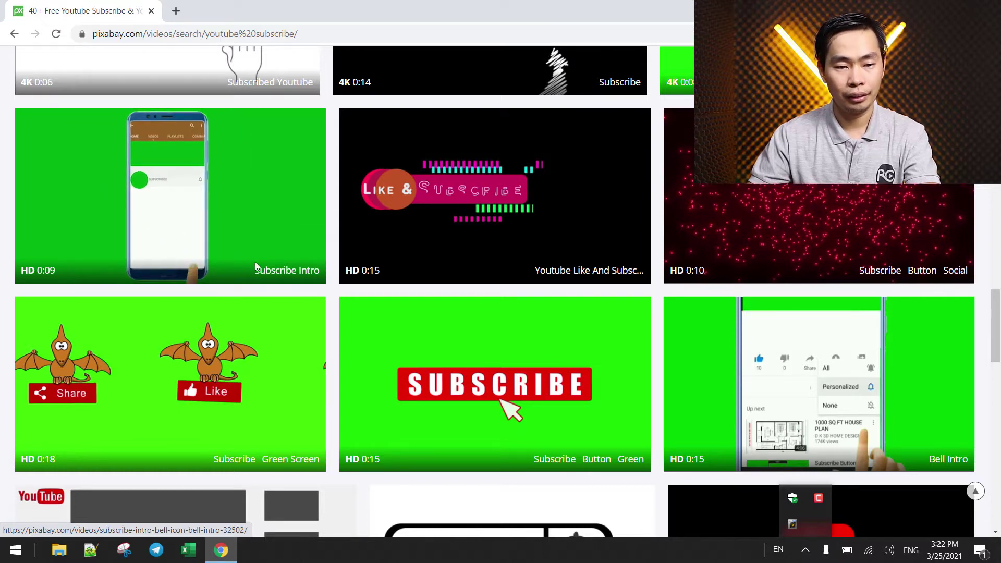
scroll(255, 262, down, 15)
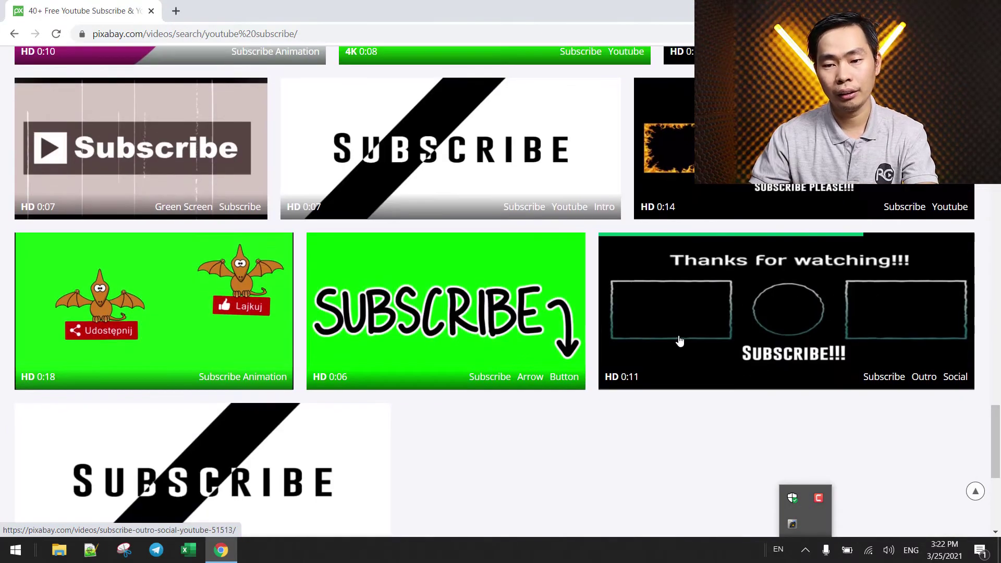
scroll(680, 342, up, 10)
scroll(796, 318, down, 5)
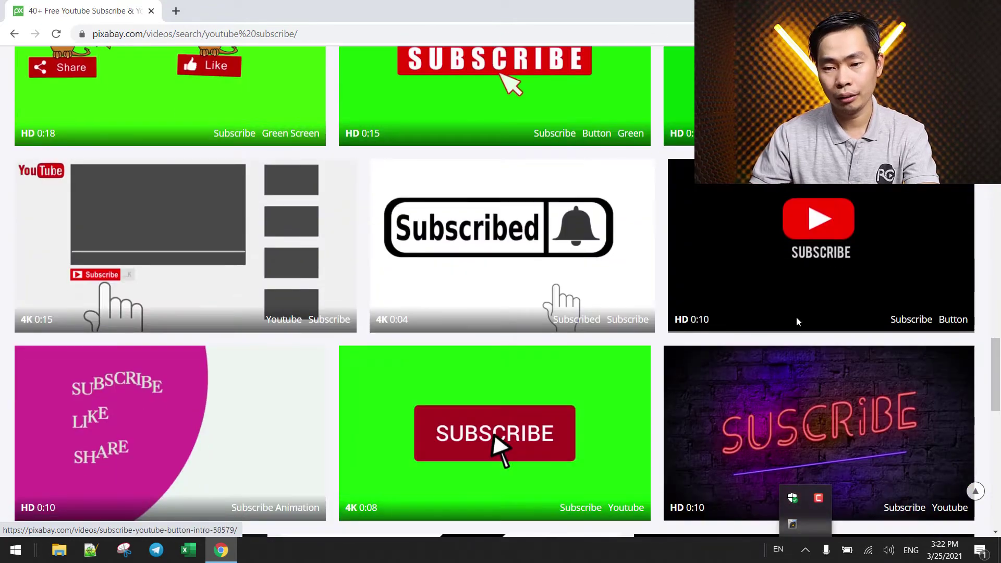
scroll(457, 342, up, 10)
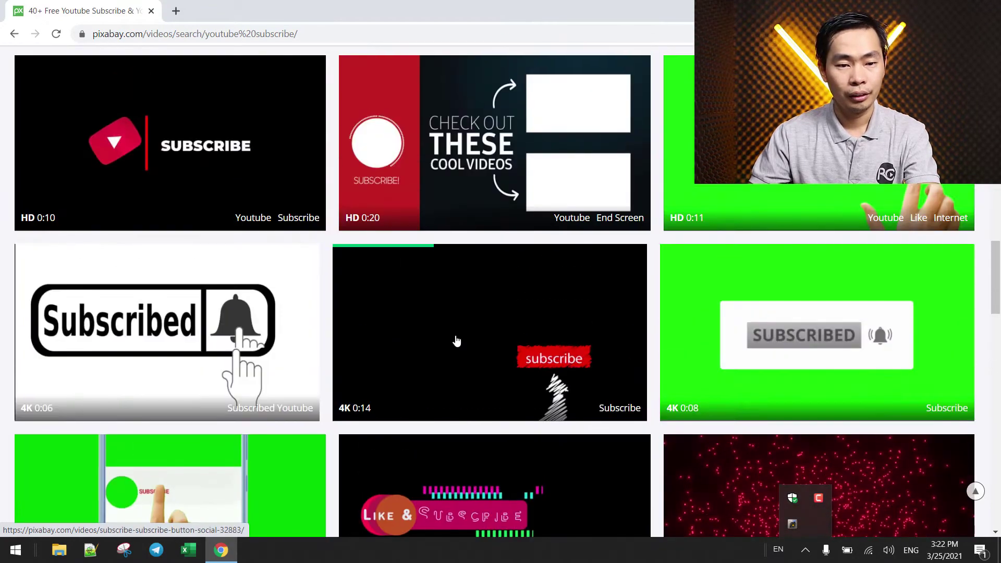
scroll(456, 341, up, 8)
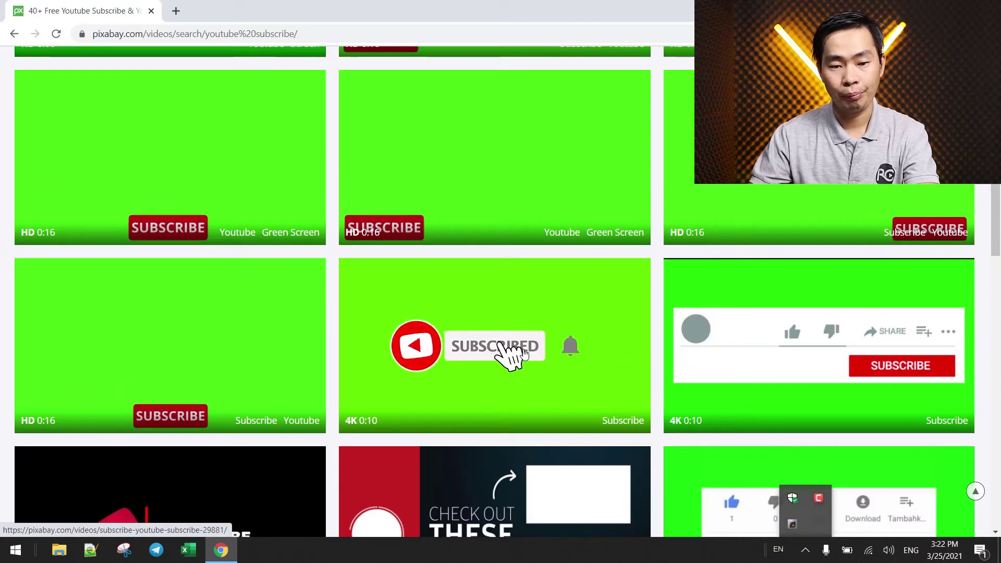
- Download the green-screen SUBSCRIBED clip at 1920×1080 and show Subscribe - 29881.mp4 in its folder
click(380, 342)
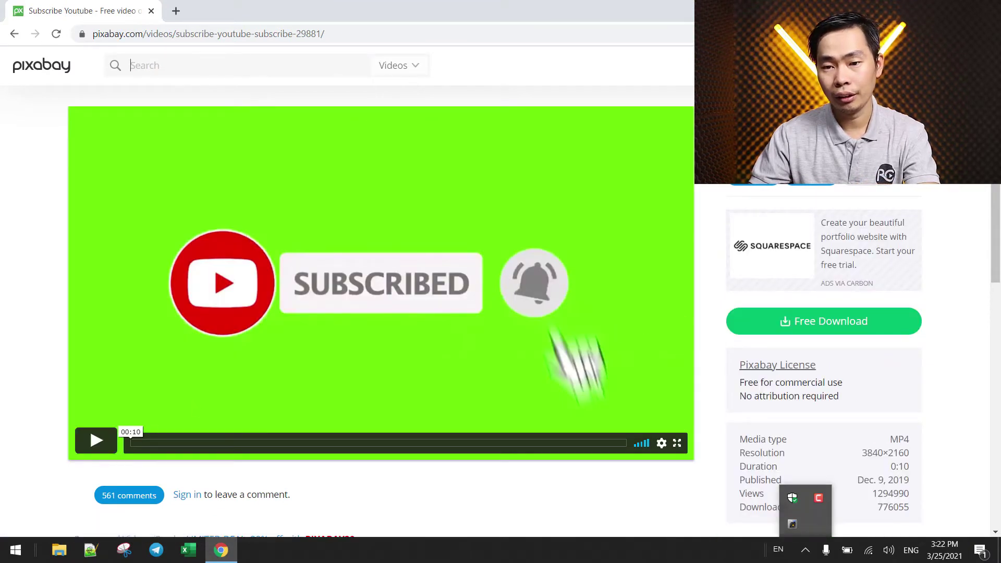
click(827, 323)
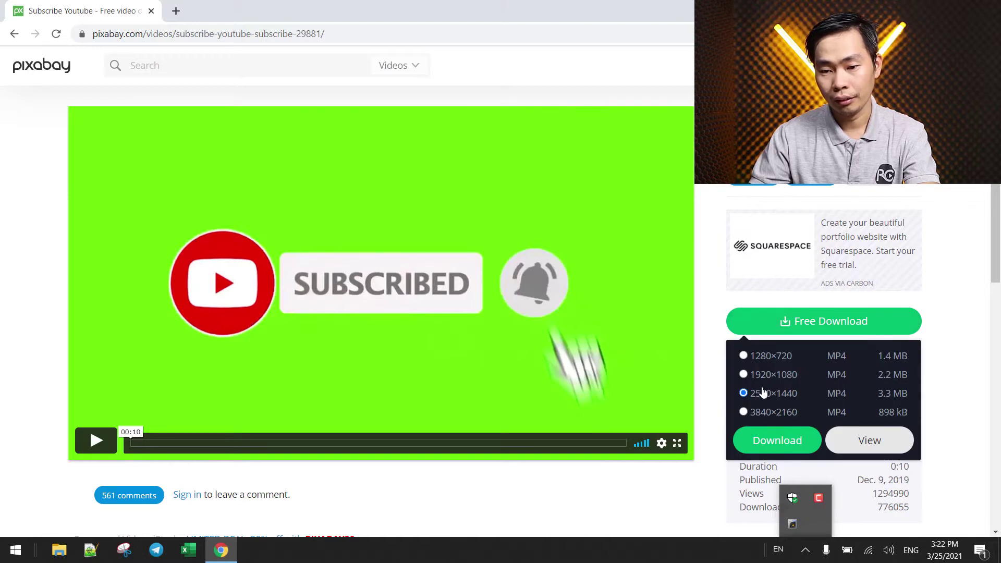
click(776, 441)
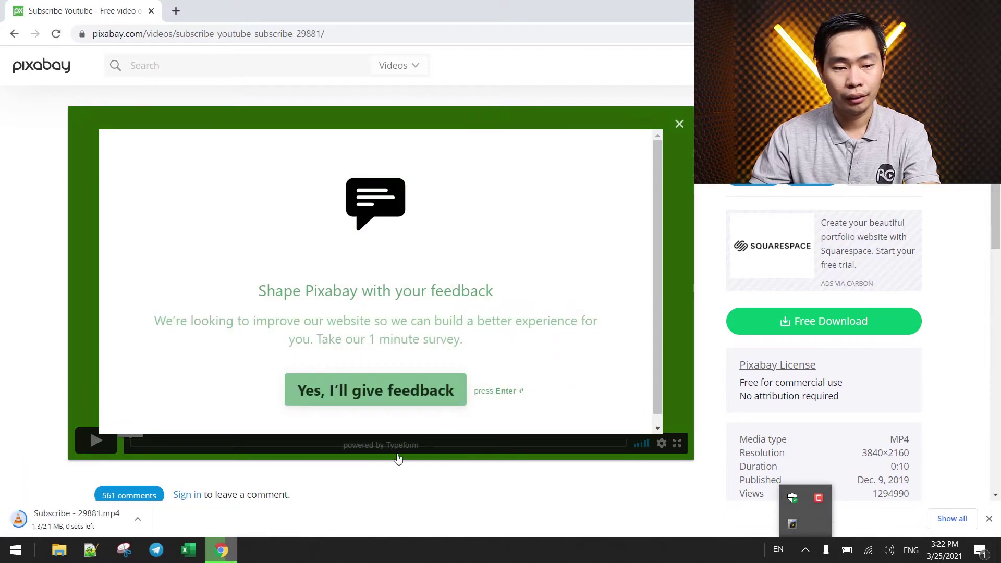
click(141, 519)
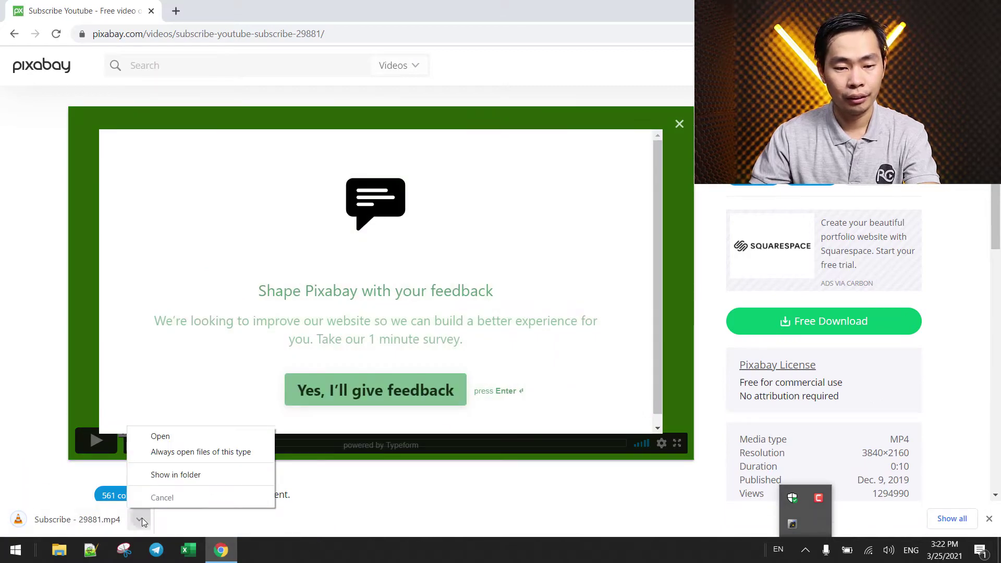
click(176, 475)
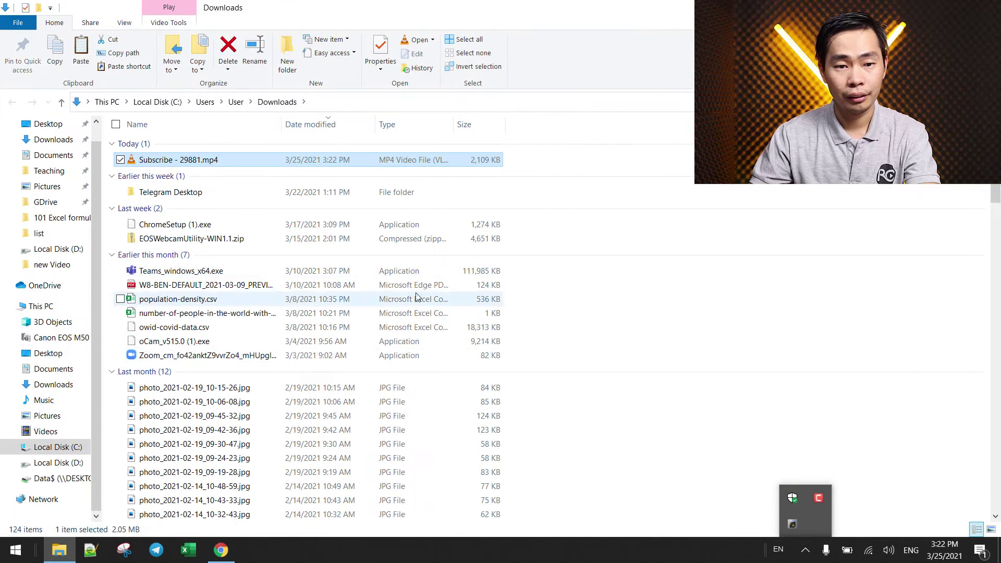
- Cut Subscribe - 29881.mp4 from Downloads and paste it into Local Disk (D:)
right_click(190, 163)
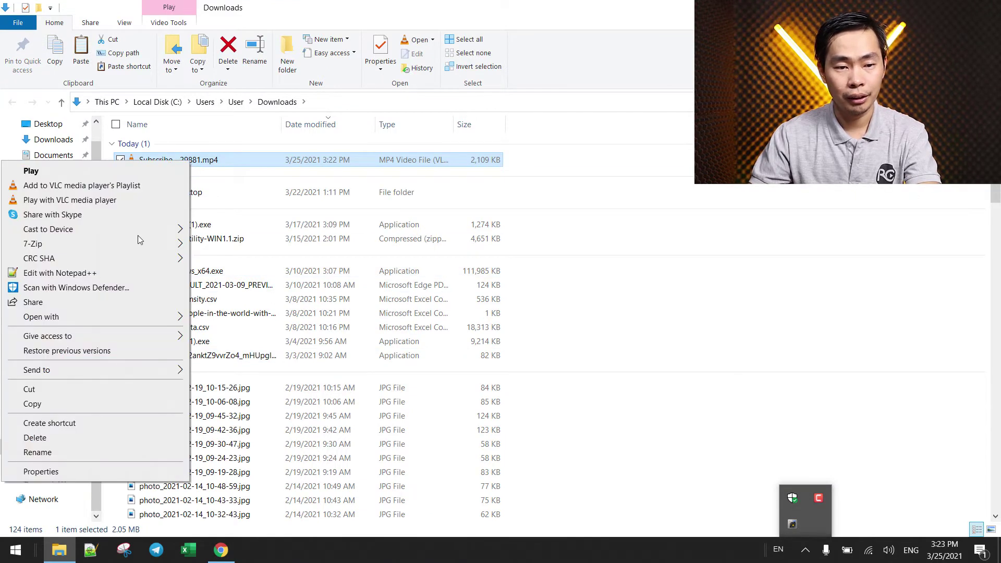
click(29, 389)
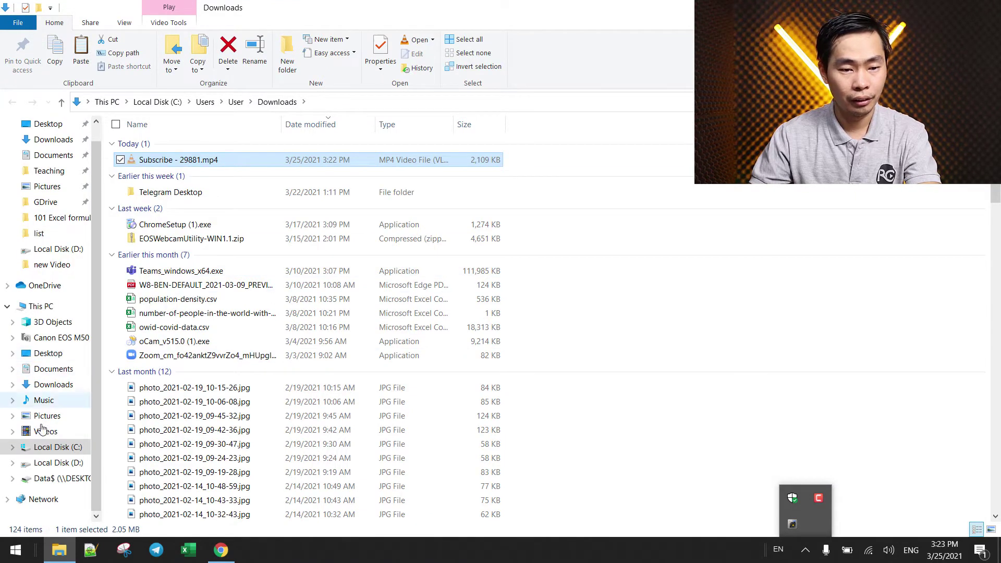
click(48, 464)
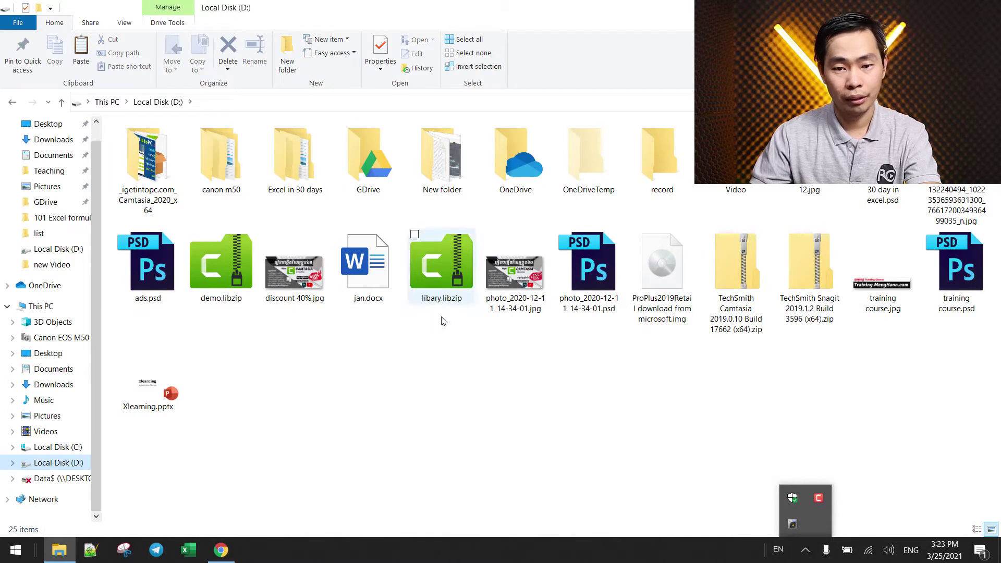
right_click(432, 375)
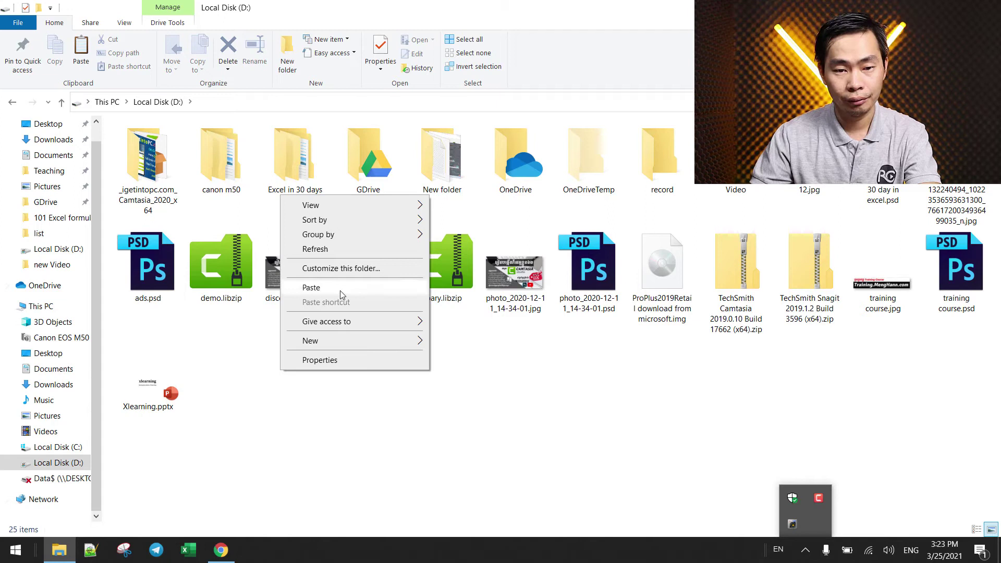
click(311, 288)
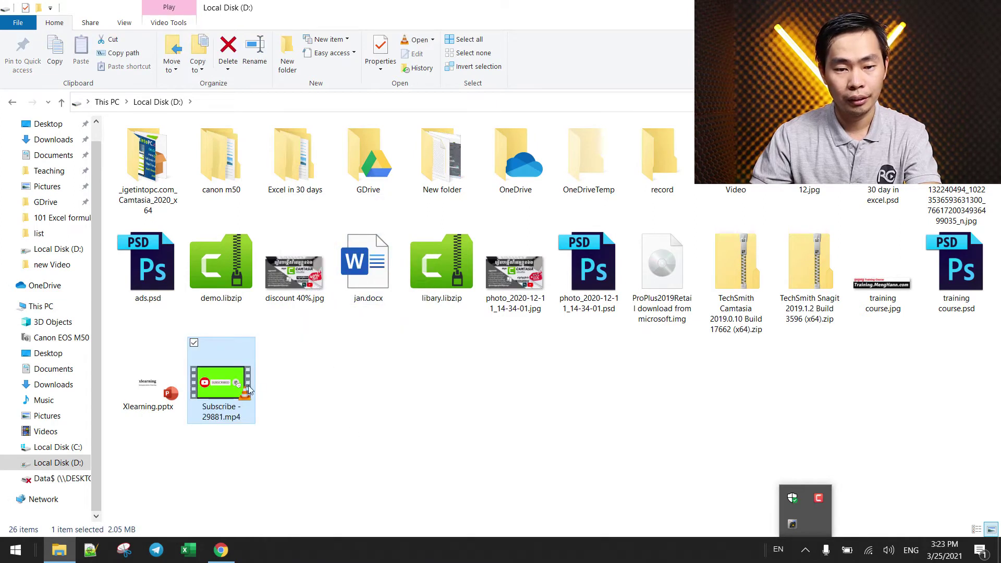
click(381, 409)
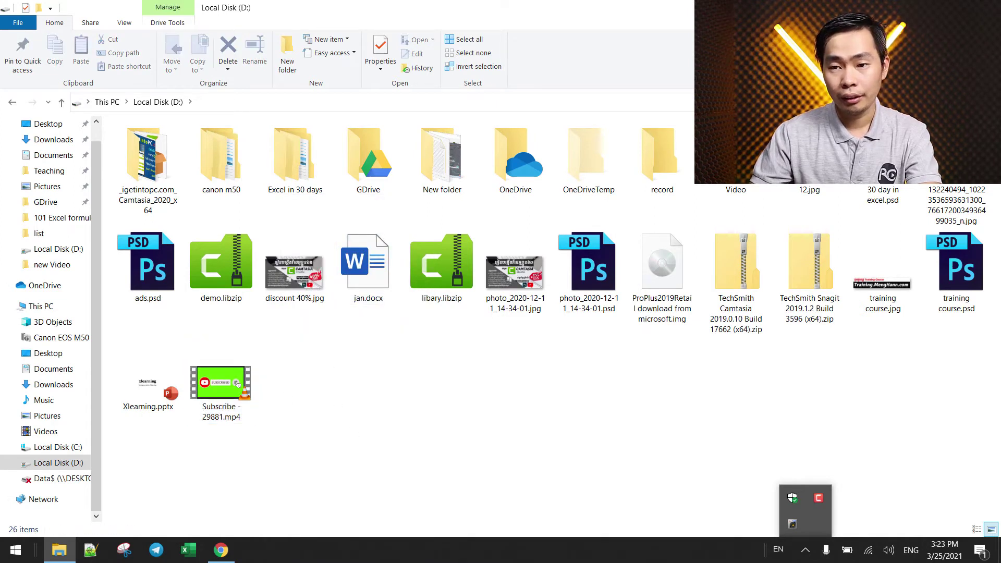
- Launch Camtasia 2019 from the Start menu and clear the desktop to reveal its Get Started window
key(alt+Tab)
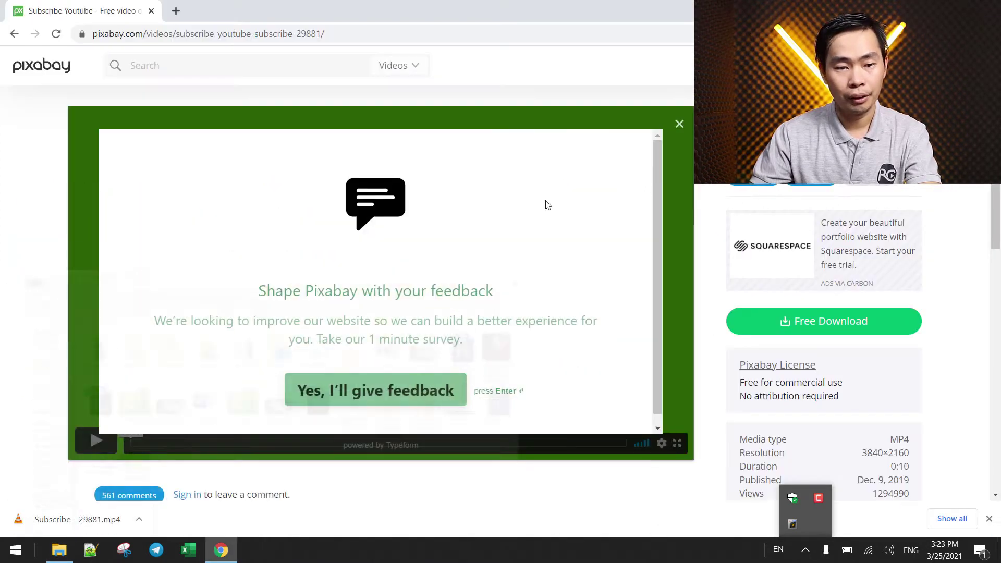
click(12, 552)
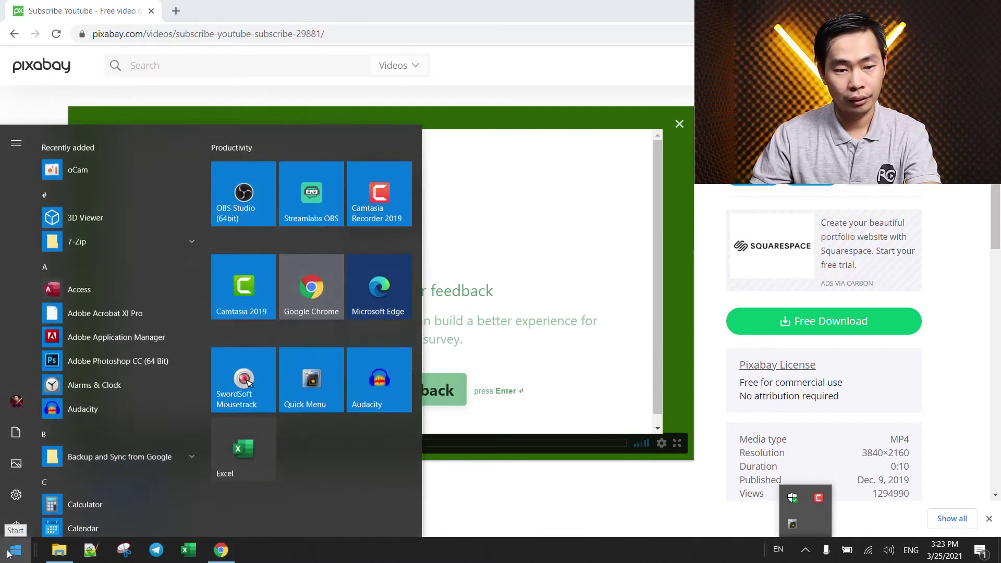
click(246, 287)
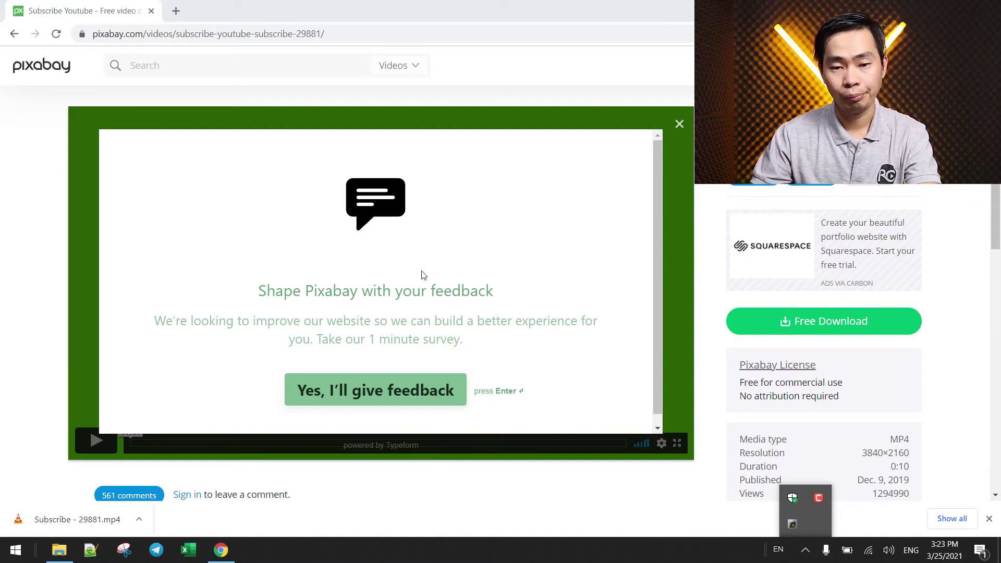
key(super+d)
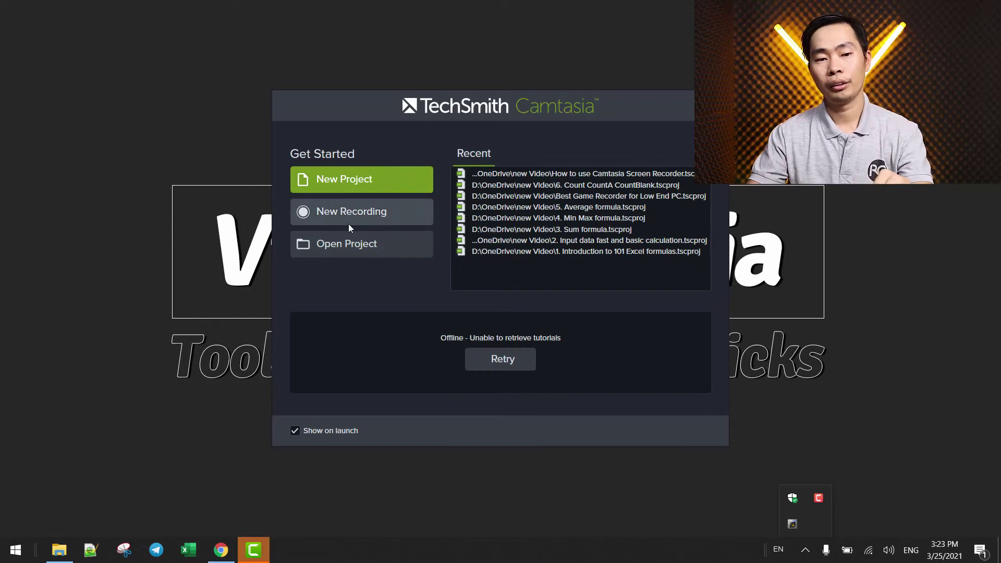
- Start a new project and drag Subscribe - 29881.mp4 from the snapped File Explorer onto the timeline
click(367, 187)
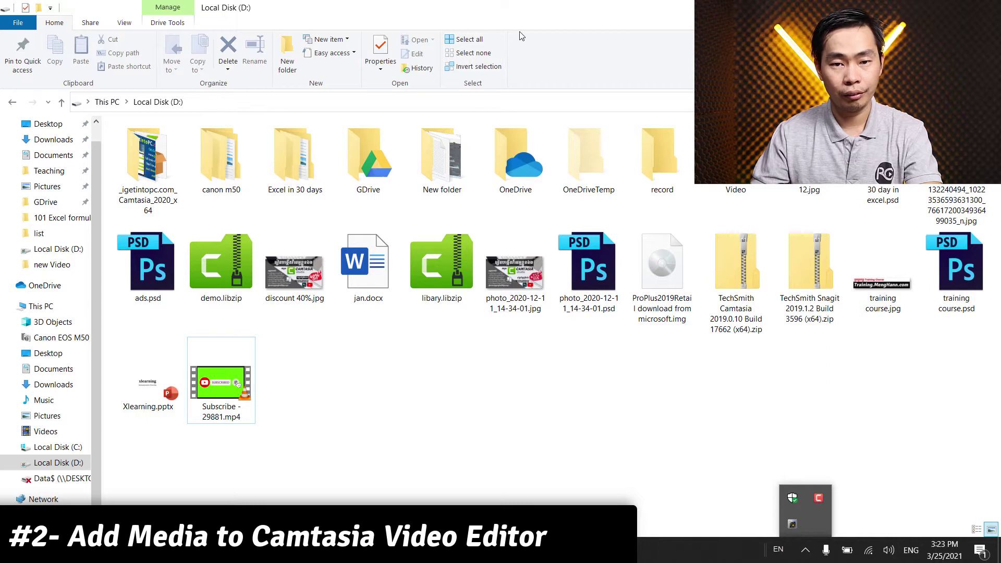
key(super+Right)
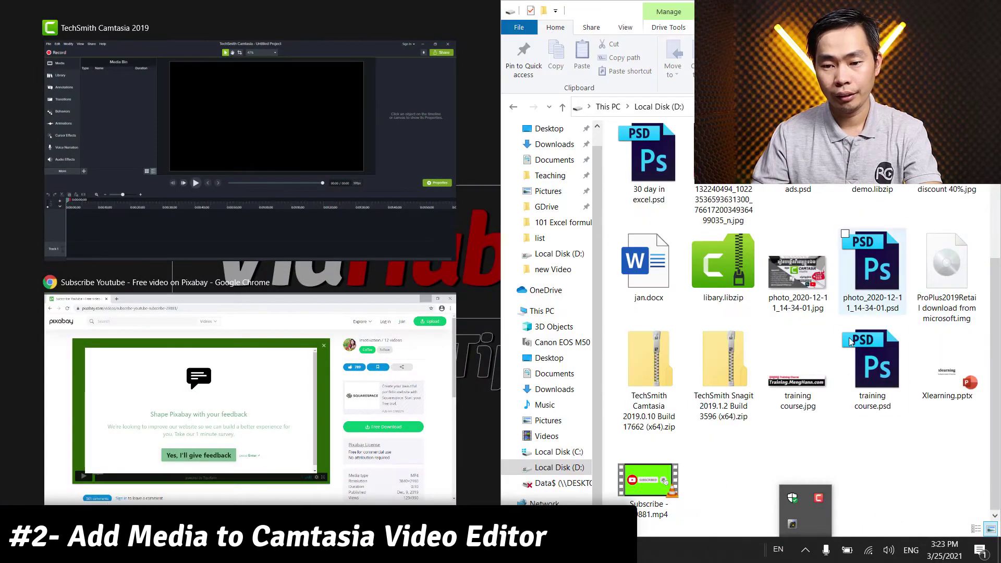
click(245, 130)
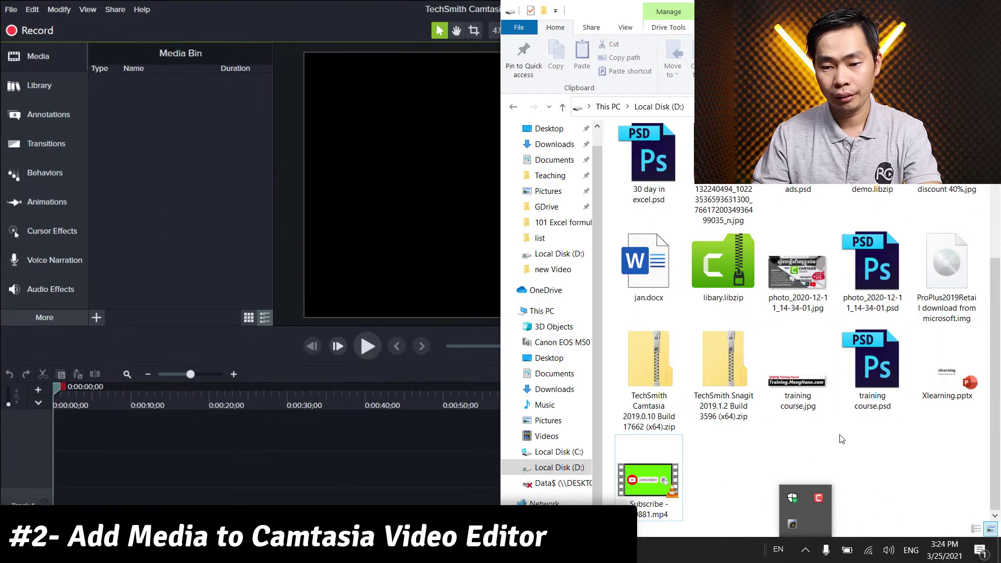
drag(654, 487, 65, 471)
click(221, 462)
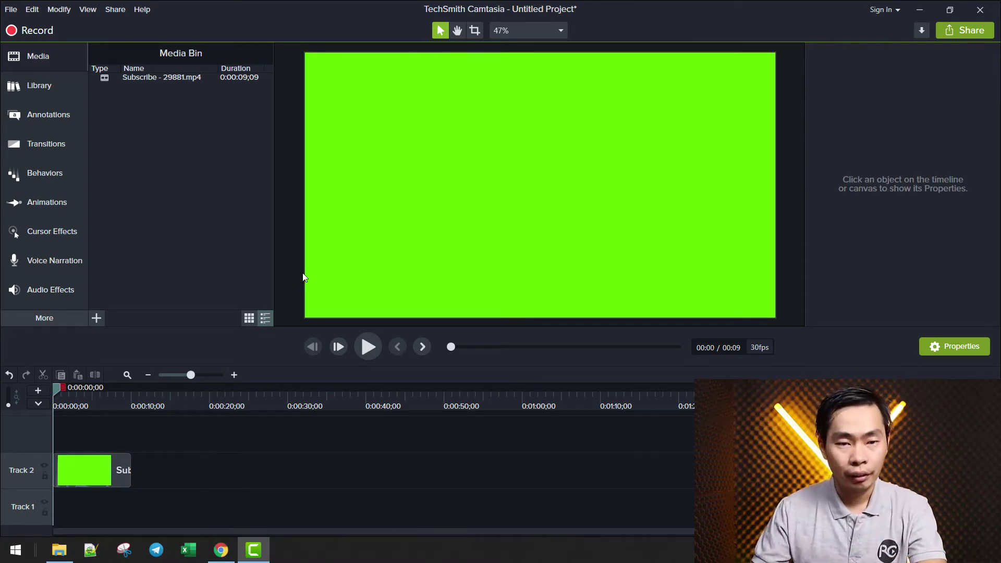
mouse_move(58, 390)
mouse_down()
mouse_move(116, 400)
mouse_move(54, 399)
mouse_move(76, 399)
mouse_up()
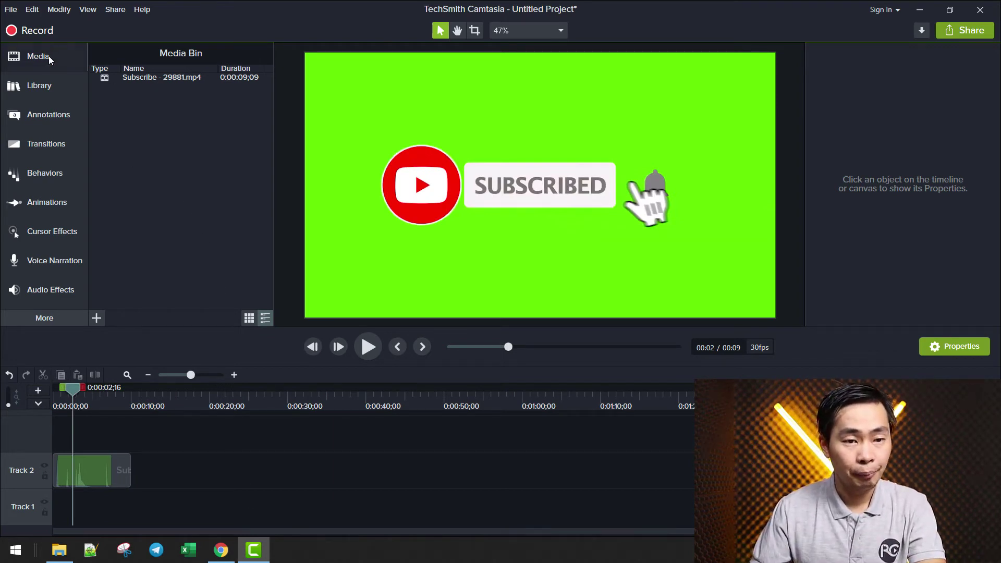
- Import MVI_0214.MP4 from the 2021_02_20 folder into the Media Bin
click(96, 318)
click(127, 274)
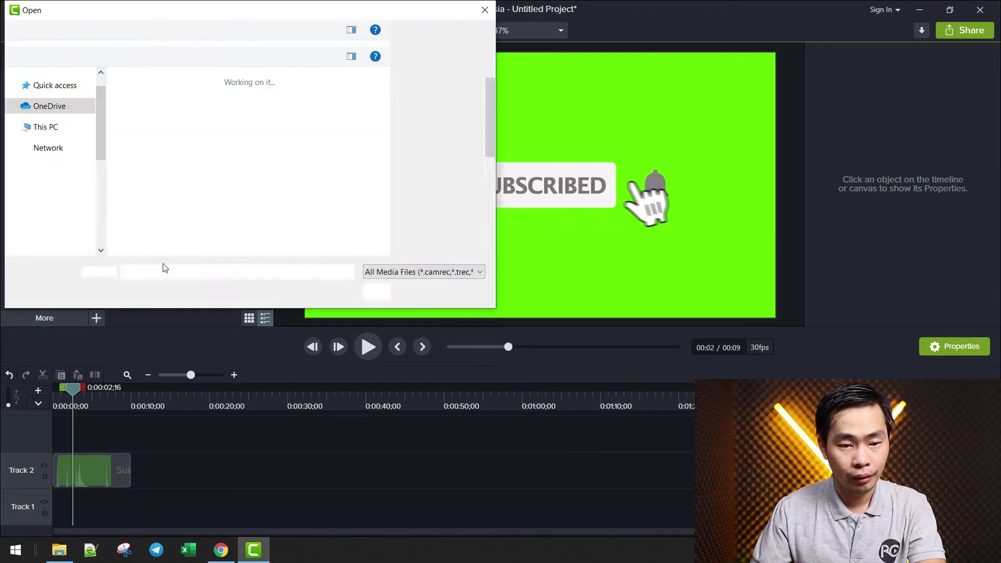
scroll(344, 187, down, 5)
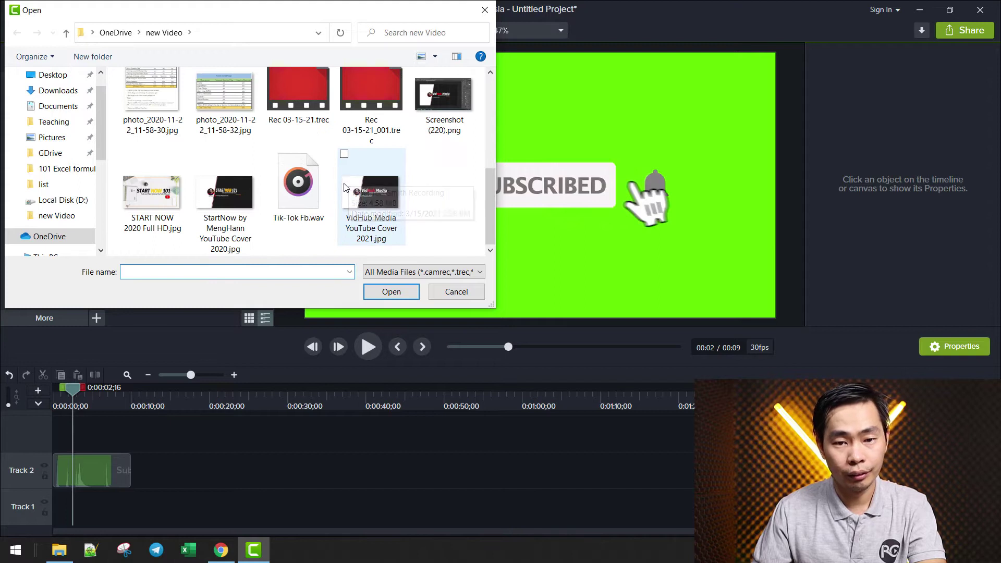
scroll(344, 187, up, 5)
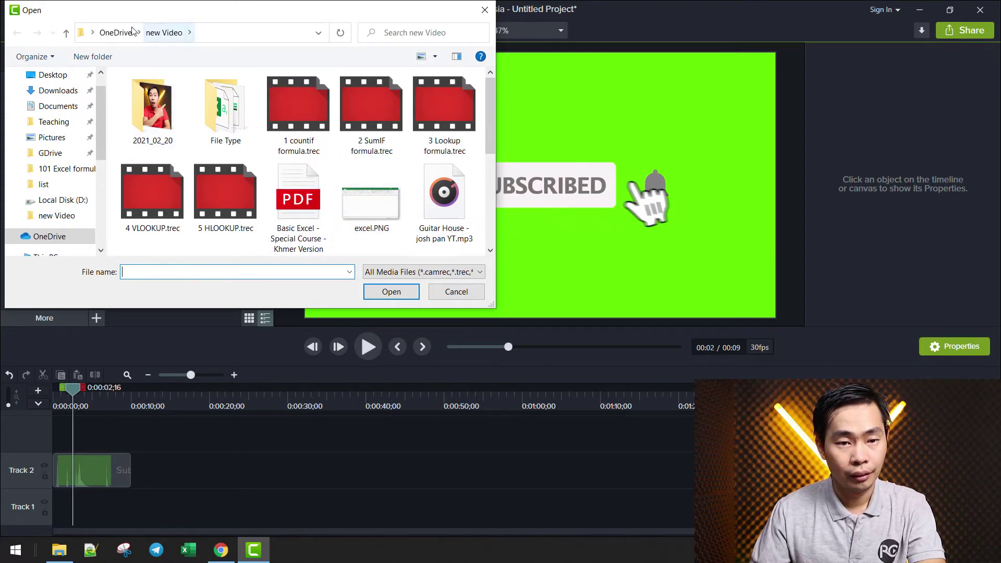
double_click(151, 114)
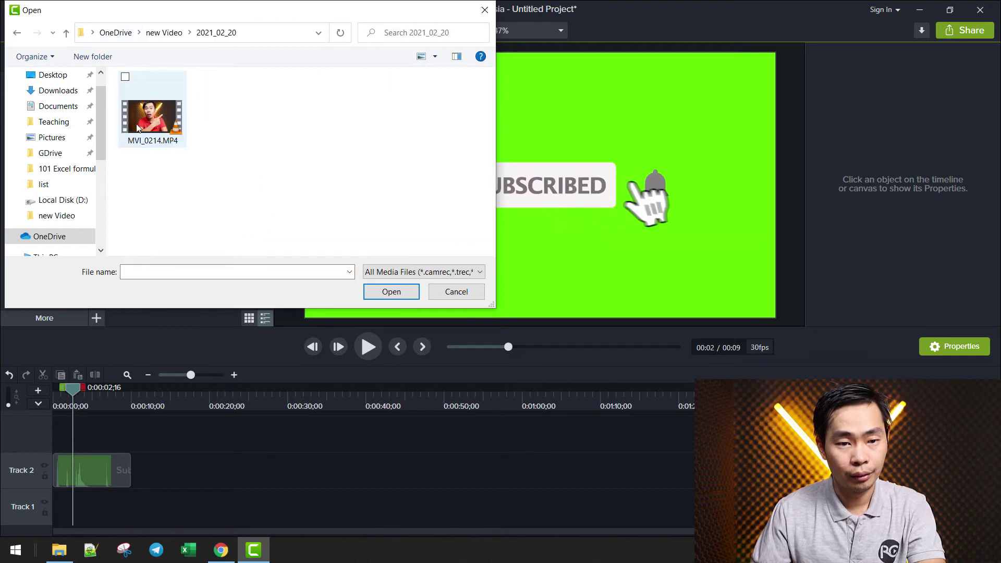
double_click(163, 134)
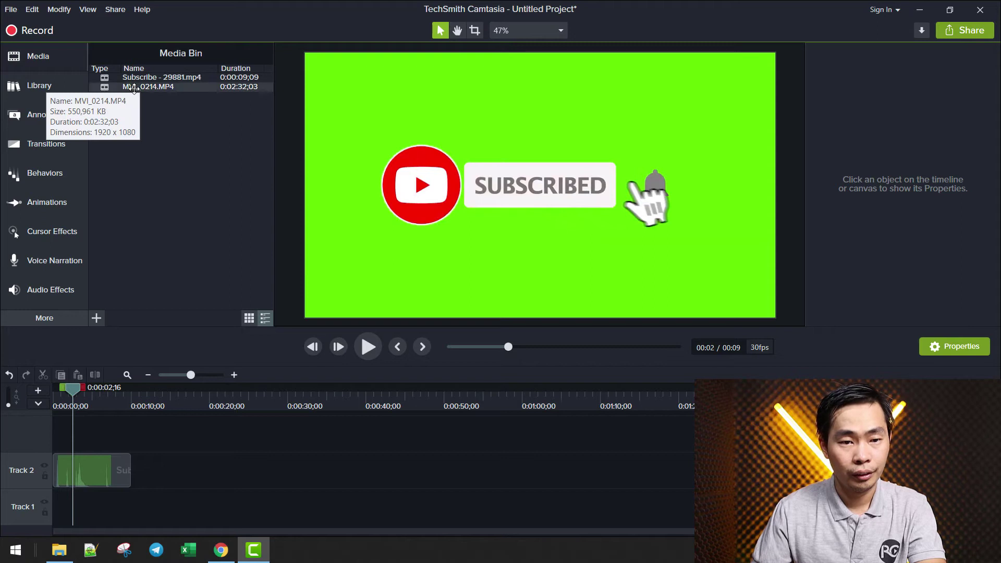
- Place MVI_0214 on Track 1 beneath the Subscribe clip and scrub through its footage
drag(134, 88, 13, 500)
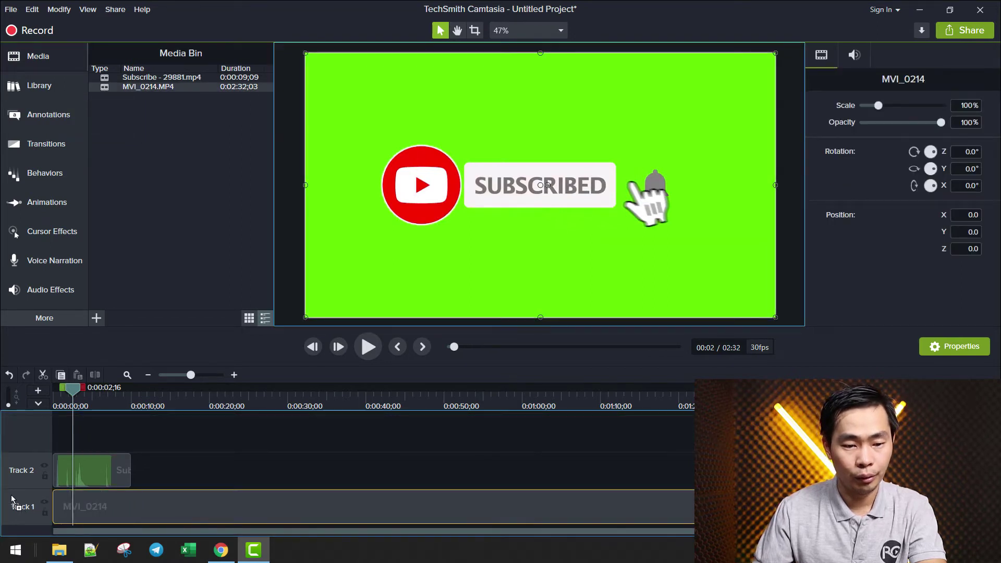
click(211, 462)
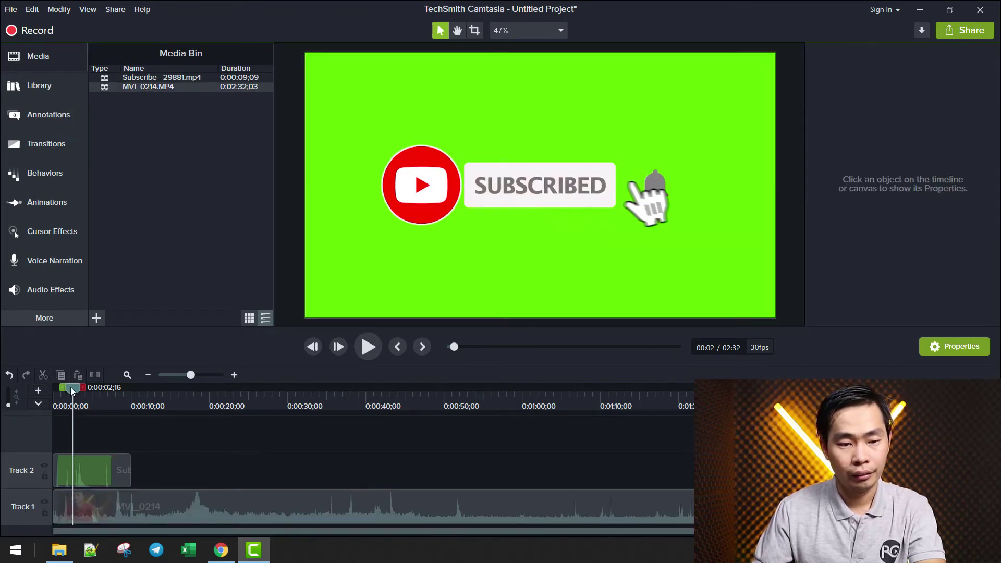
drag(70, 387, 196, 426)
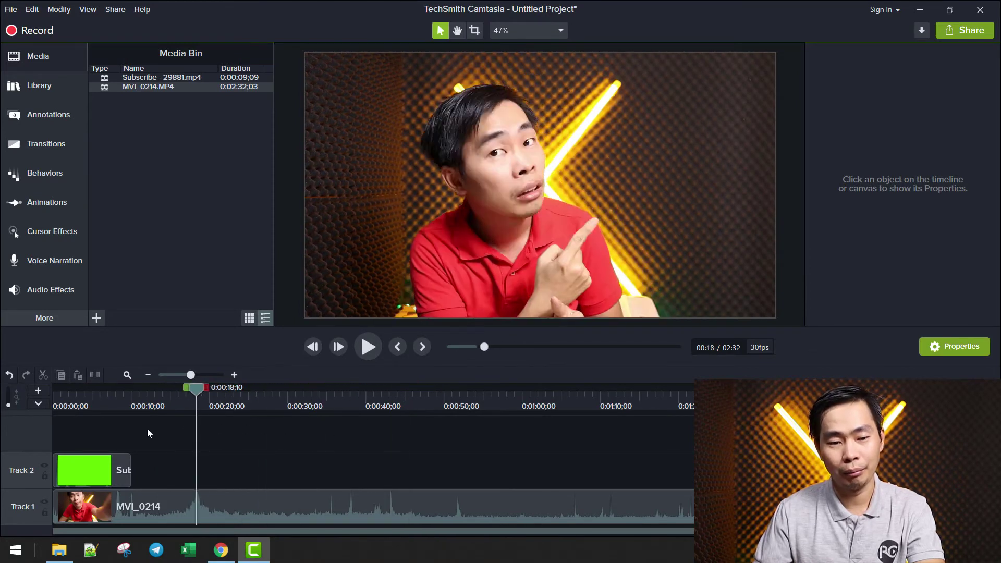
- Drag Remove a Color from the Visual Effects onto the selected Subscribe clip on Track 2
click(83, 435)
click(109, 463)
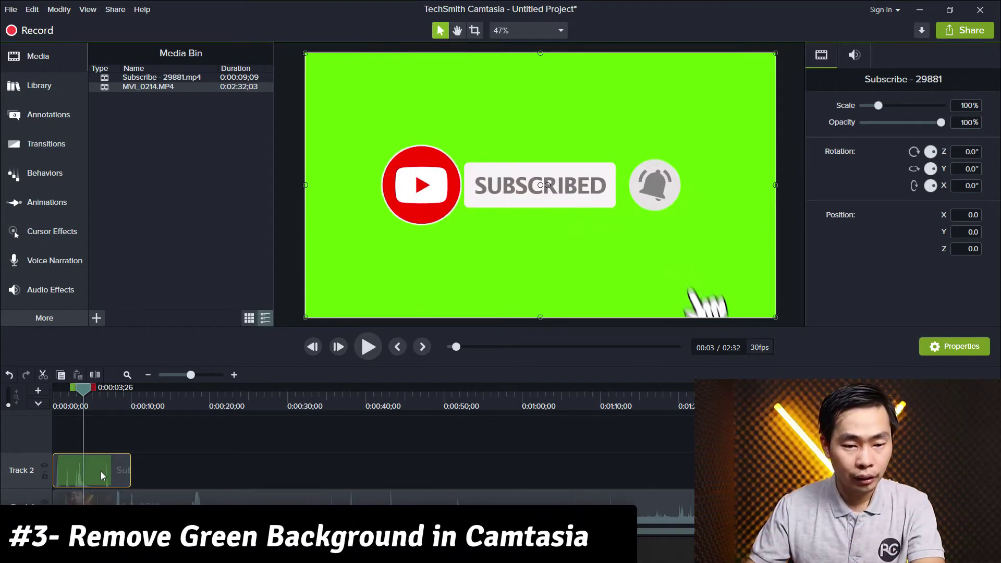
click(245, 455)
click(125, 464)
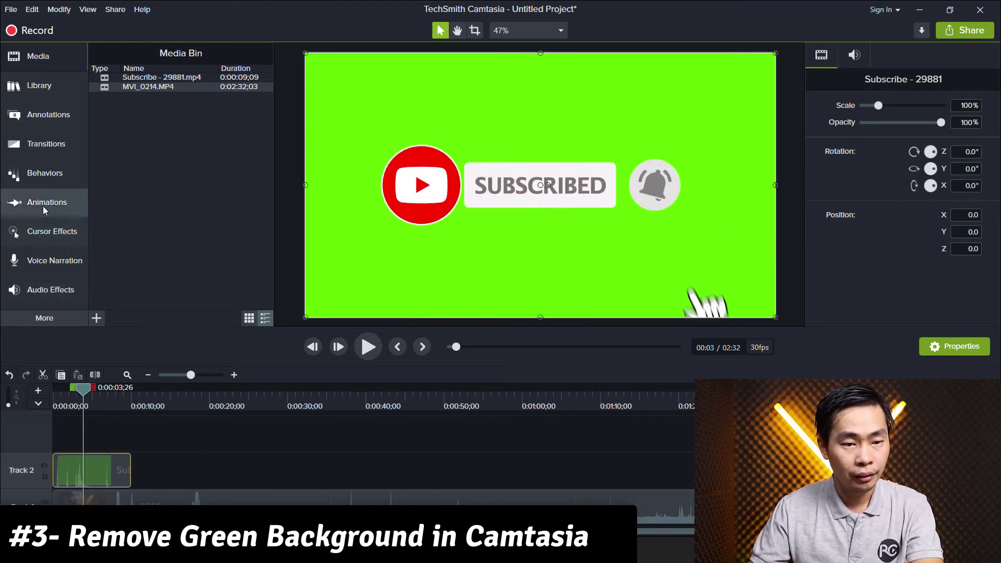
click(52, 321)
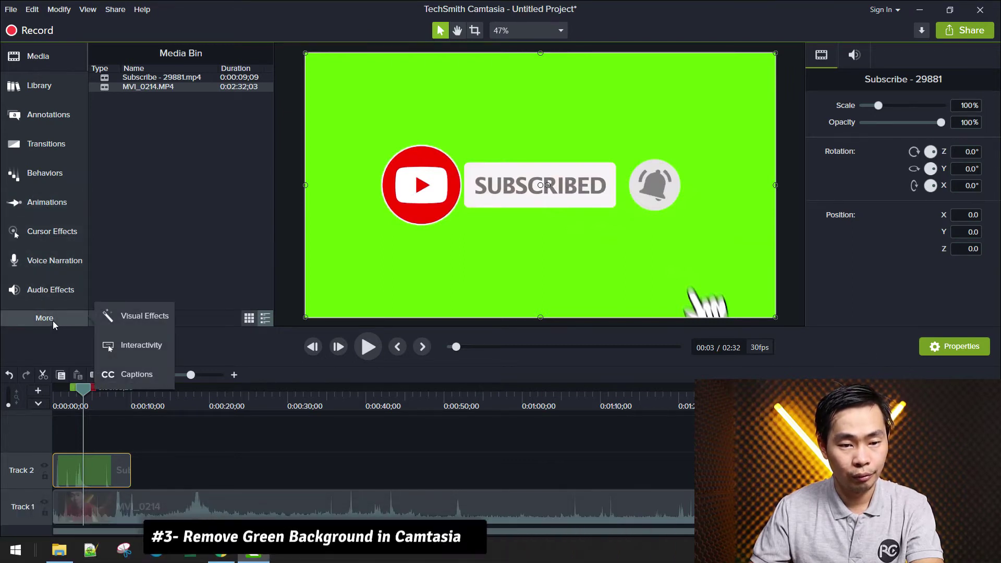
click(145, 317)
click(56, 294)
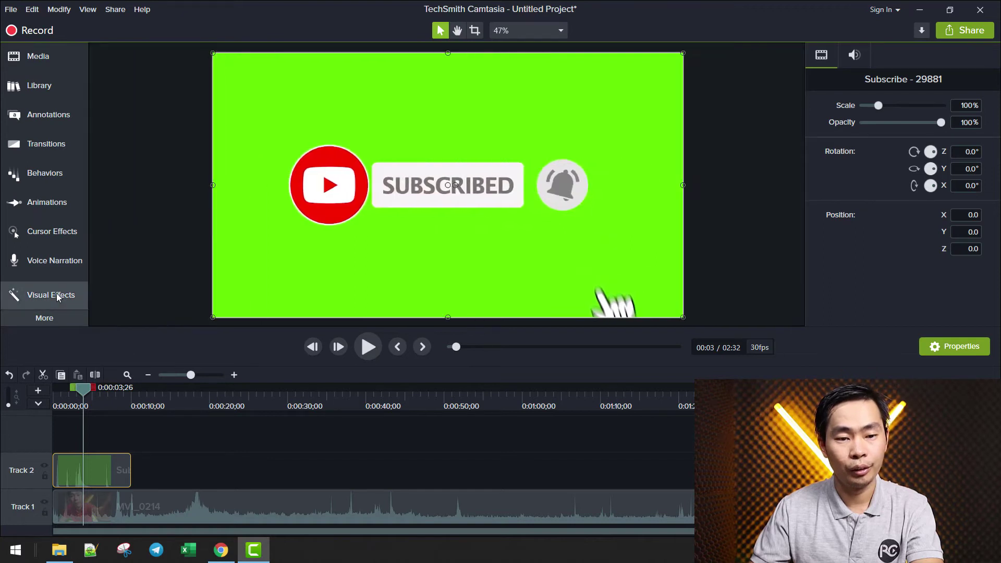
click(56, 293)
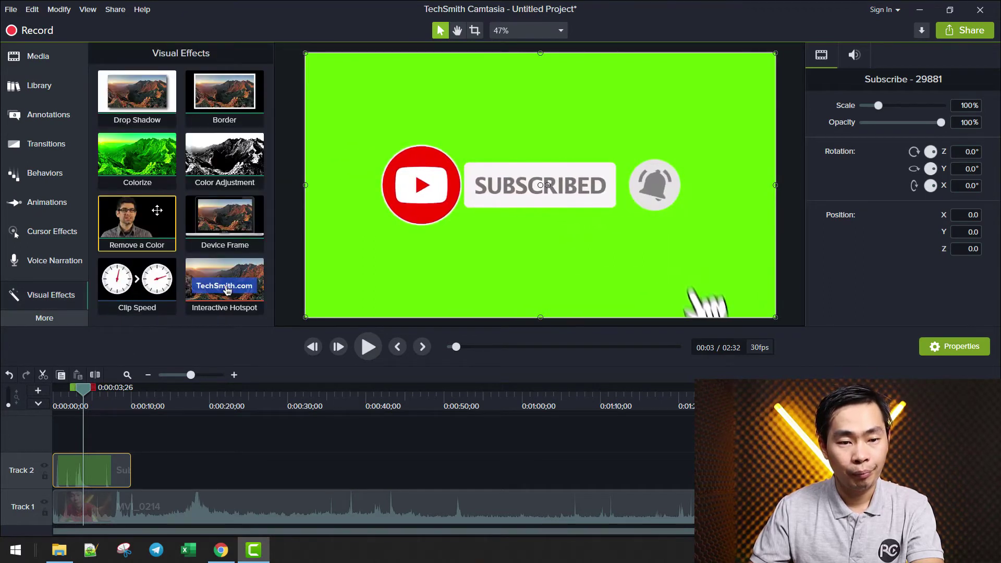
drag(153, 223, 95, 470)
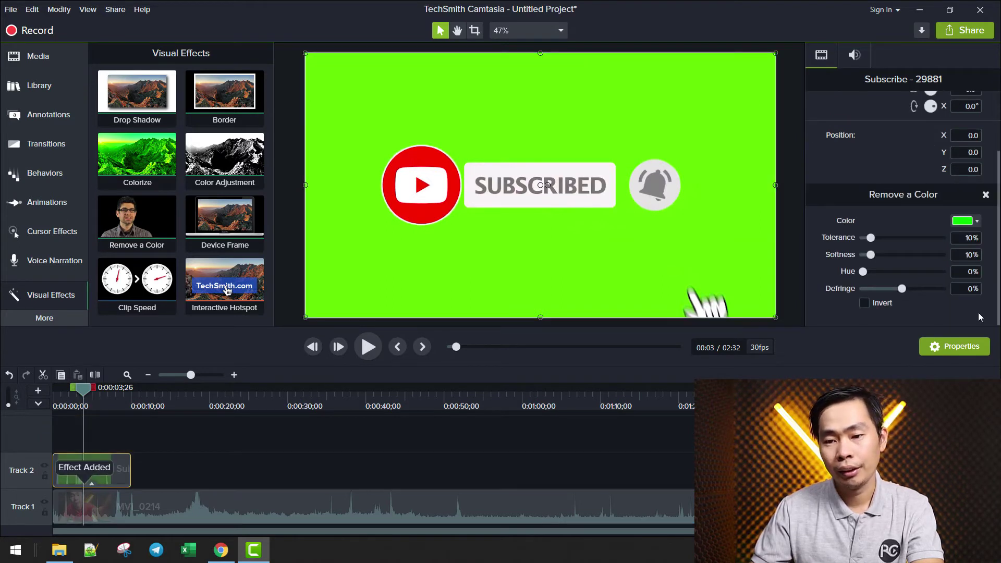
- Eyedrop the green canvas background as the colour to remove, then preview the keyed overlay
click(965, 221)
click(979, 254)
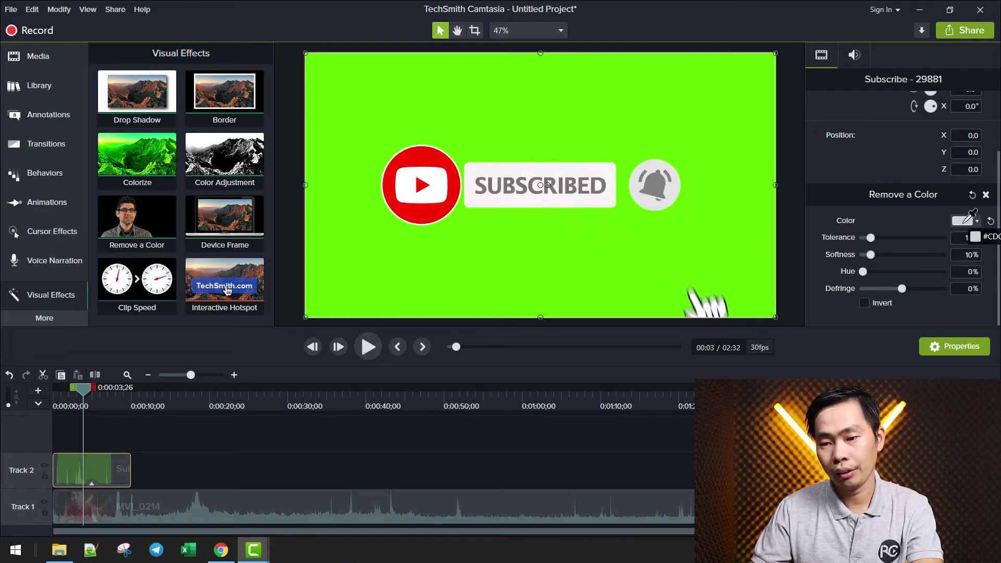
click(665, 248)
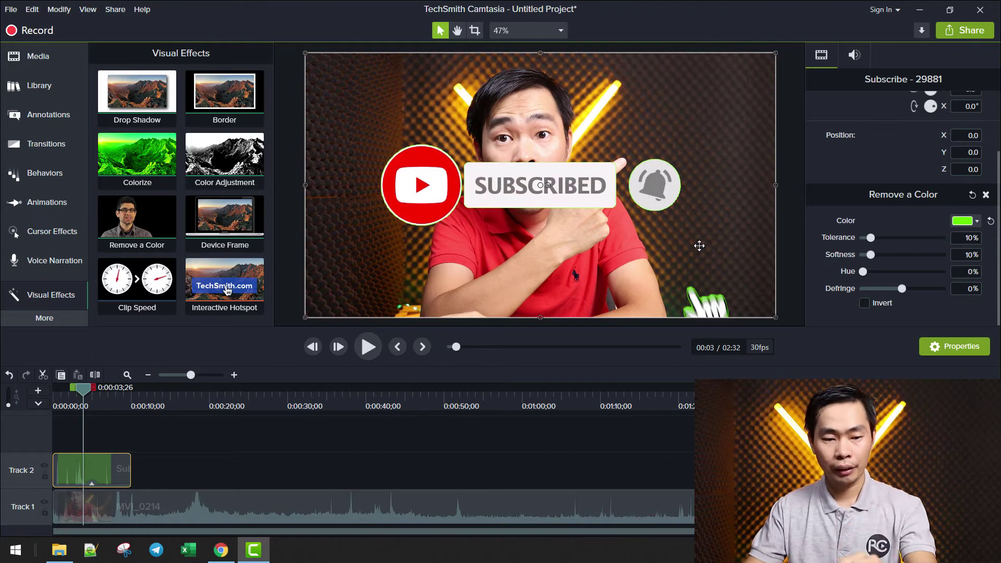
click(203, 477)
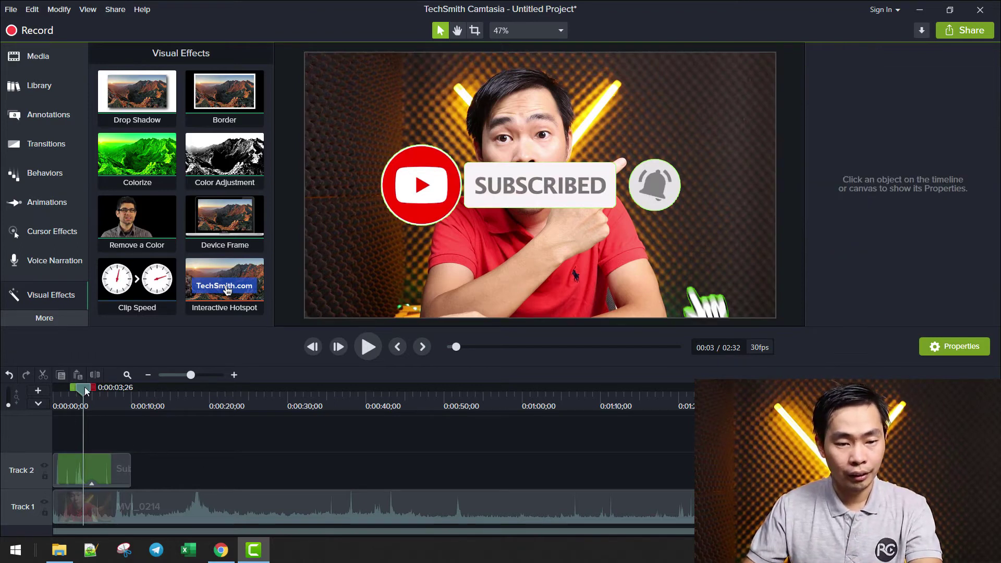
mouse_move(85, 387)
mouse_down()
mouse_move(45, 388)
mouse_move(91, 405)
mouse_up()
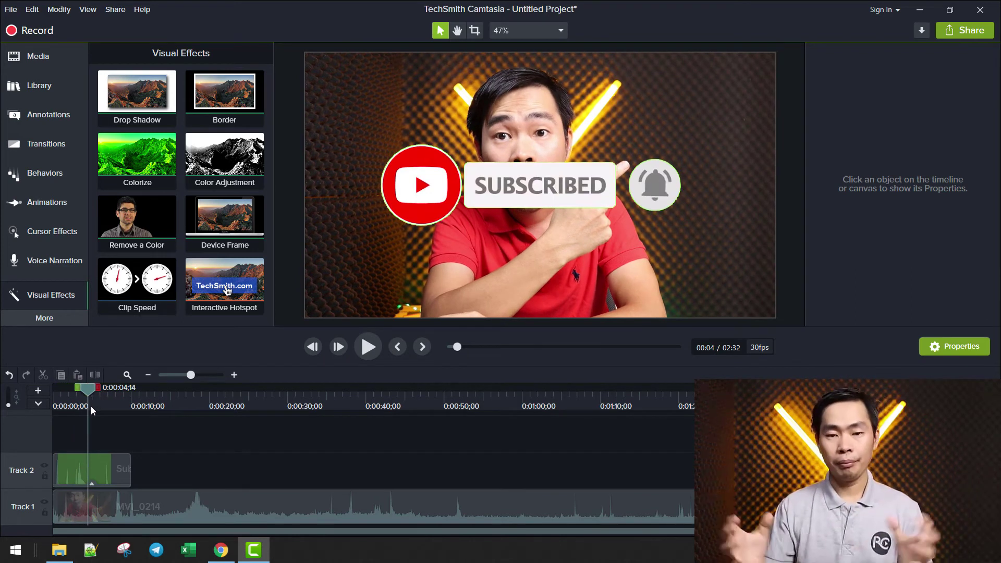
click(120, 464)
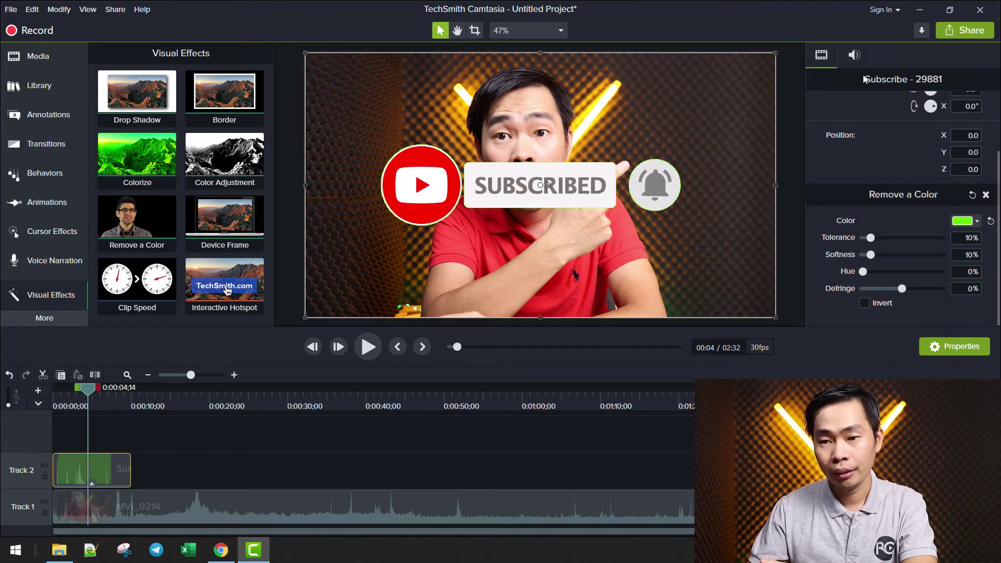
- Scale the Subscribe overlay to 50% and drag it down to the bottom of the frame
scroll(916, 168, up, 3)
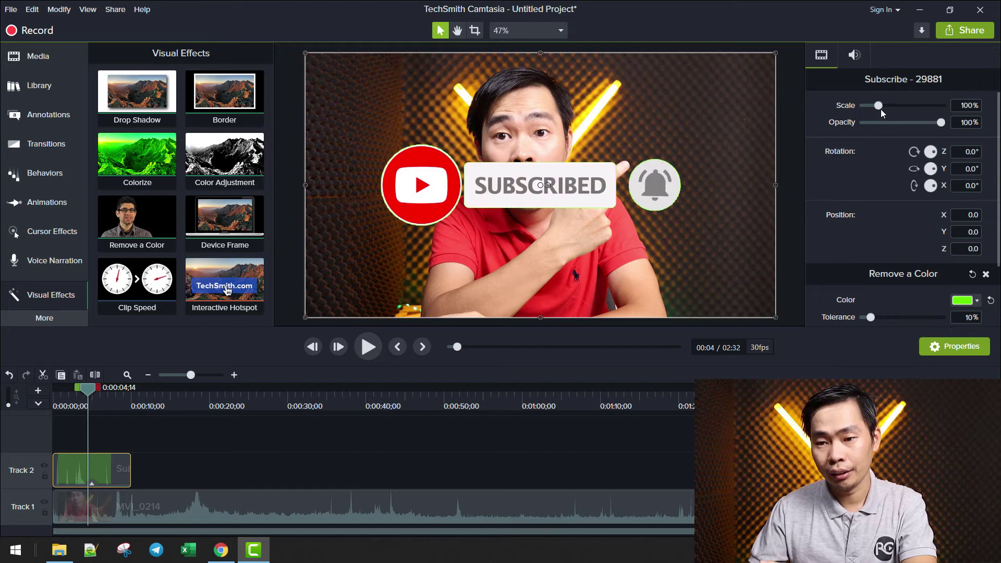
click(967, 105)
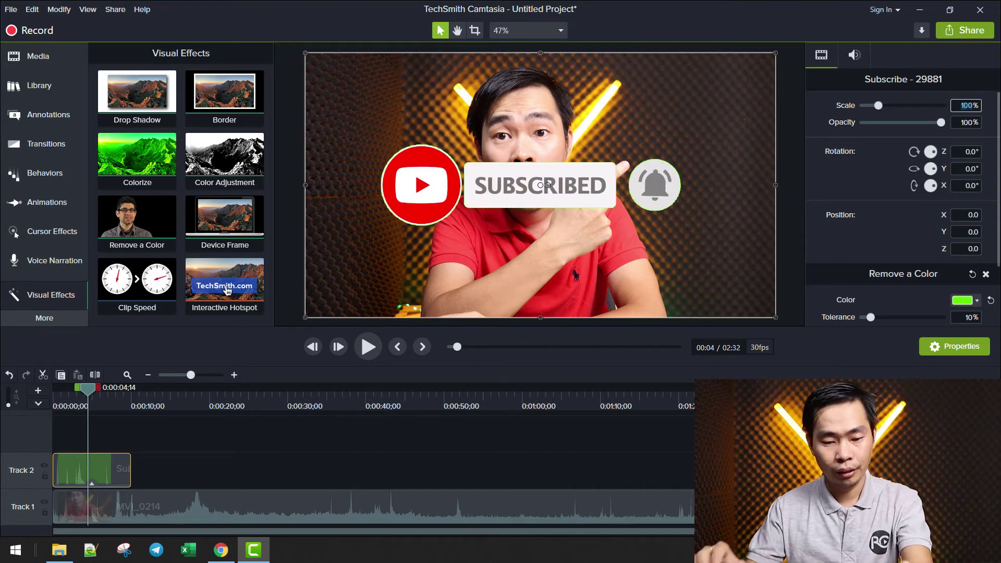
text(50)
key(Return)
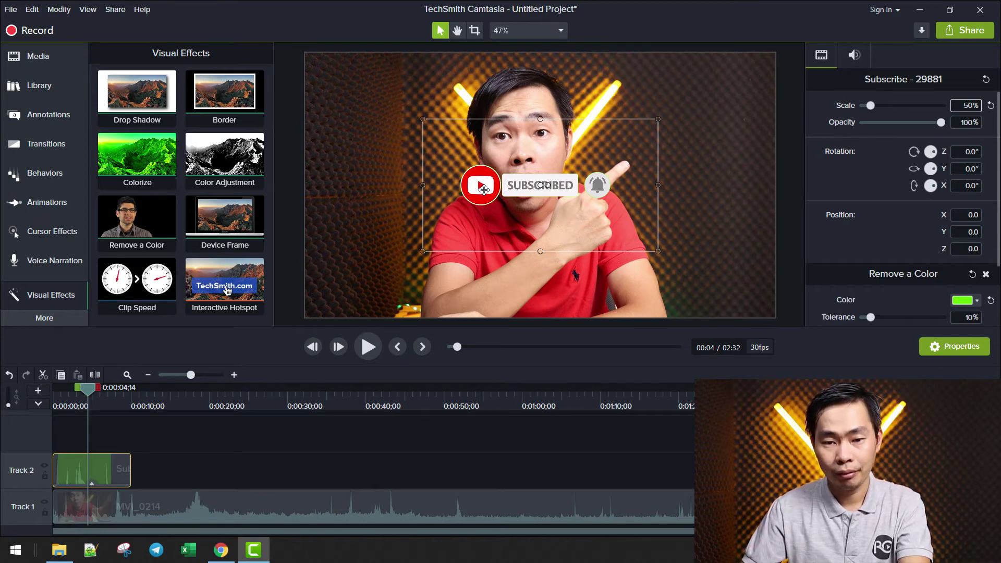
drag(484, 197, 483, 295)
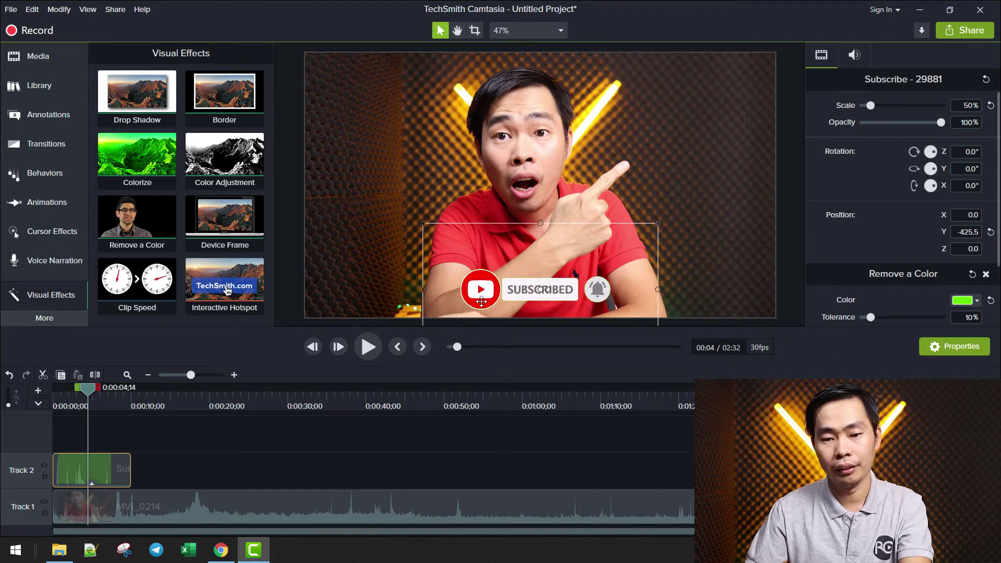
click(412, 426)
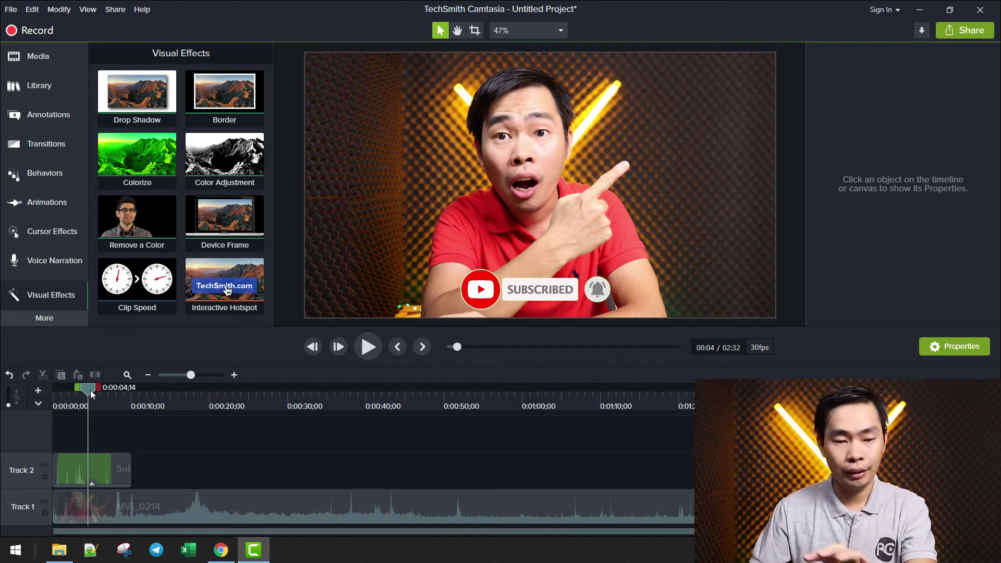
drag(90, 388, 74, 412)
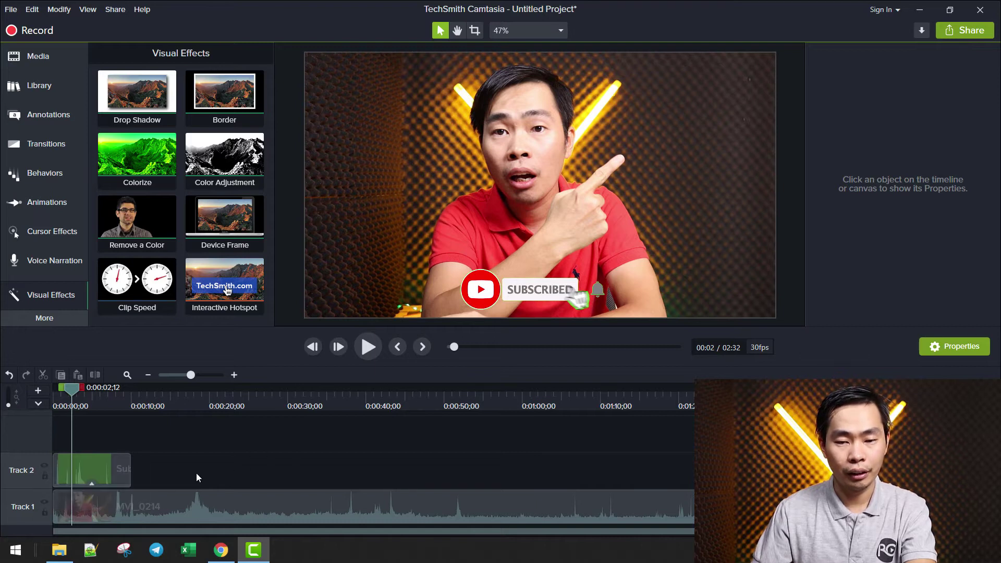
- Separate MVI_0214's audio from its video and delete the audio clip
click(110, 474)
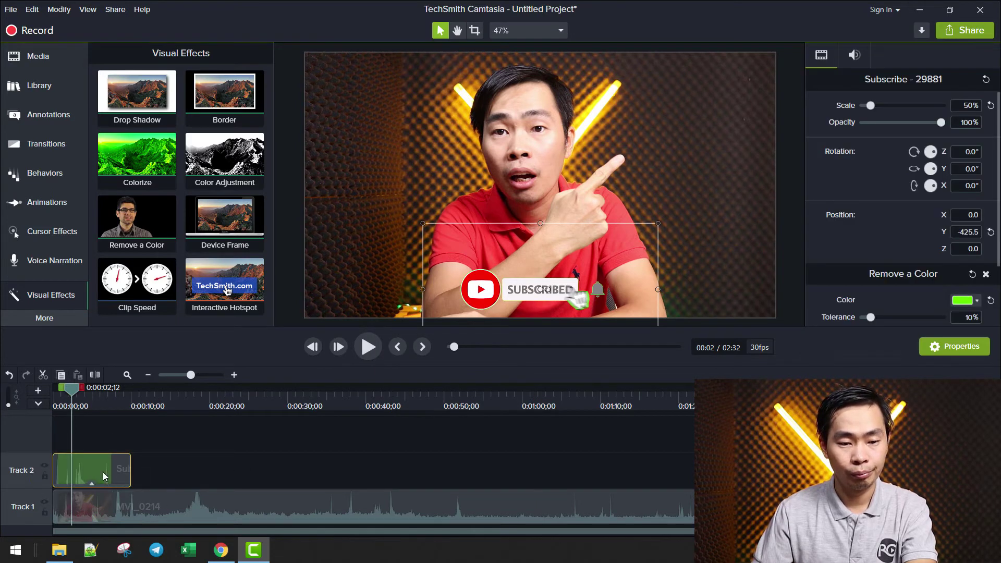
click(145, 508)
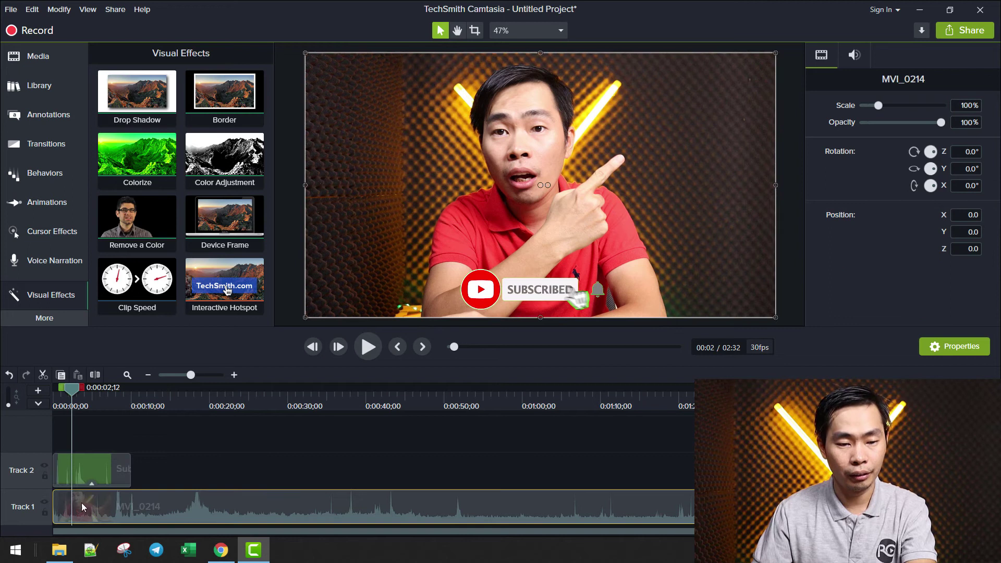
right_click(201, 495)
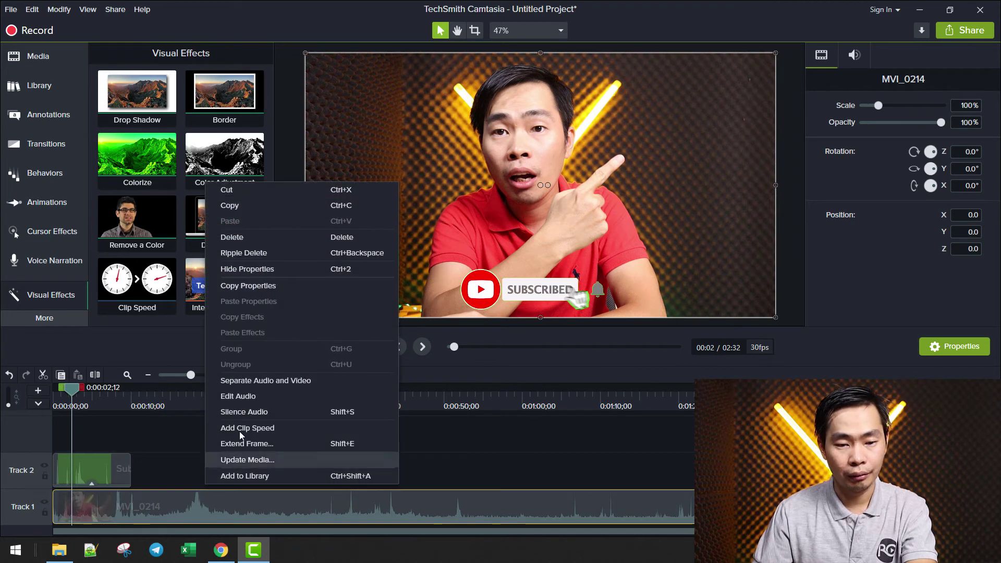
click(262, 381)
click(249, 467)
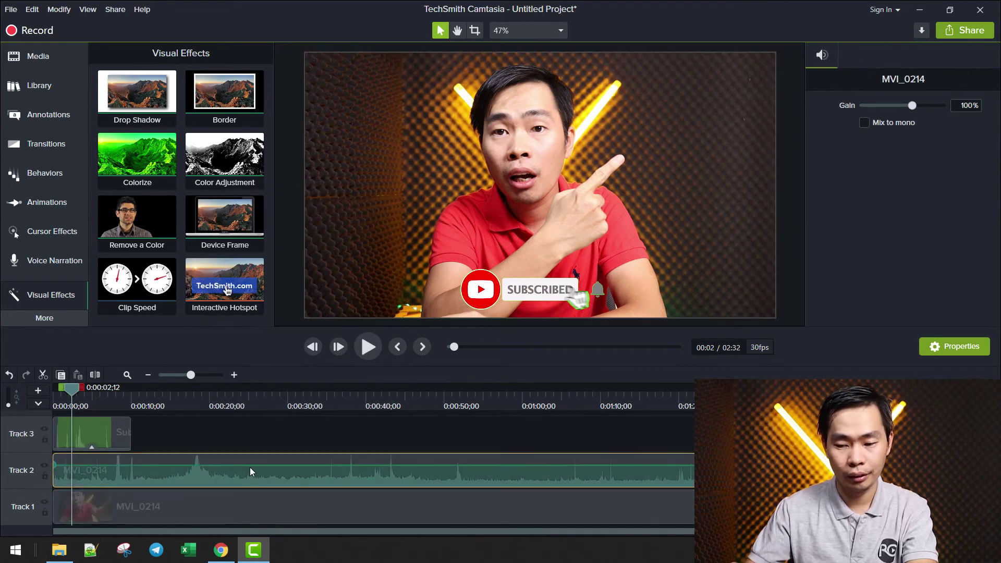
key(Delete)
- Move the Subscribe clip from Track 3 down to Track 2 and scrub the playhead
drag(119, 419, 74, 491)
drag(73, 389, 53, 389)
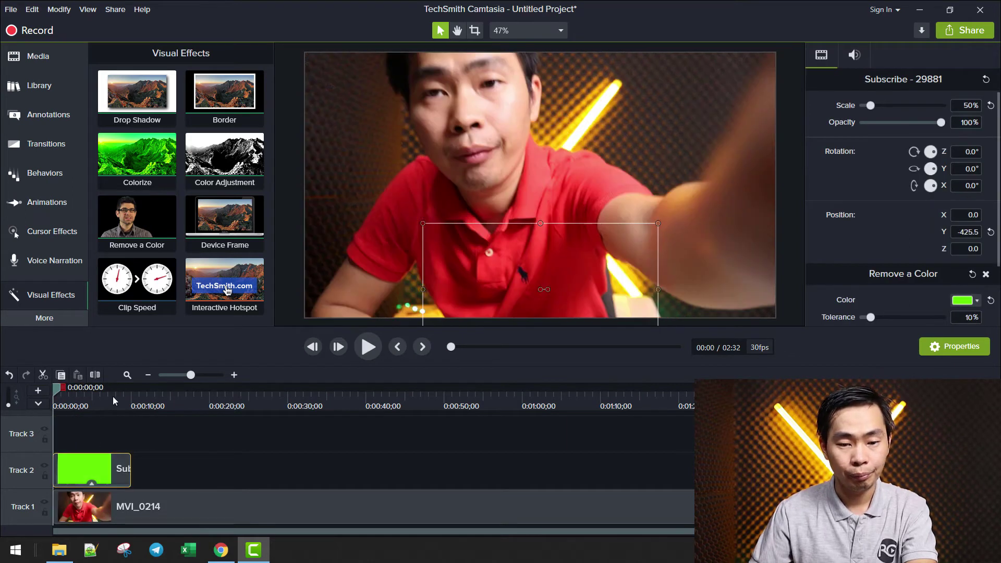
click(244, 405)
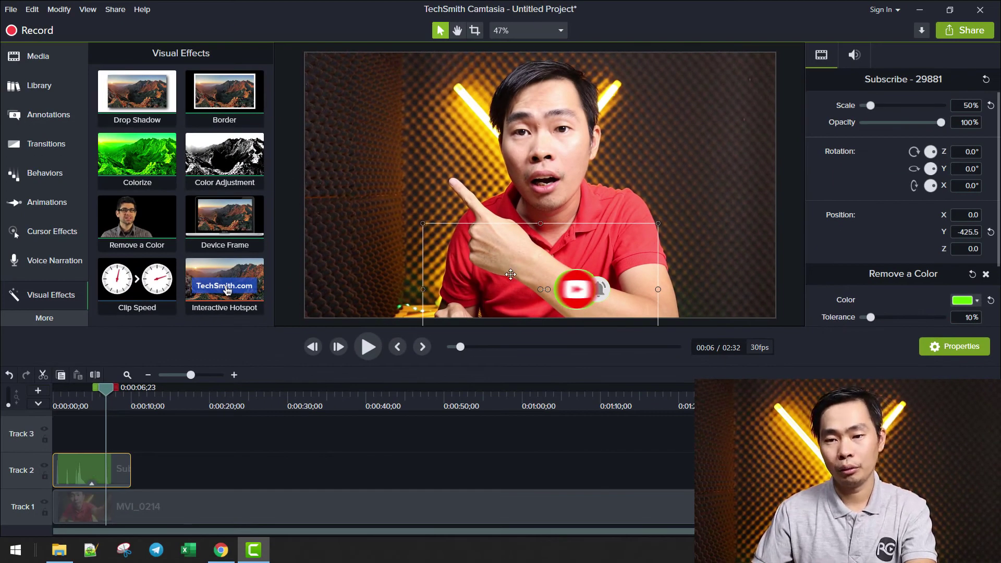
- Lower the Subscribe clip's audio gain to 31% and replay from the start to check the sound
click(864, 55)
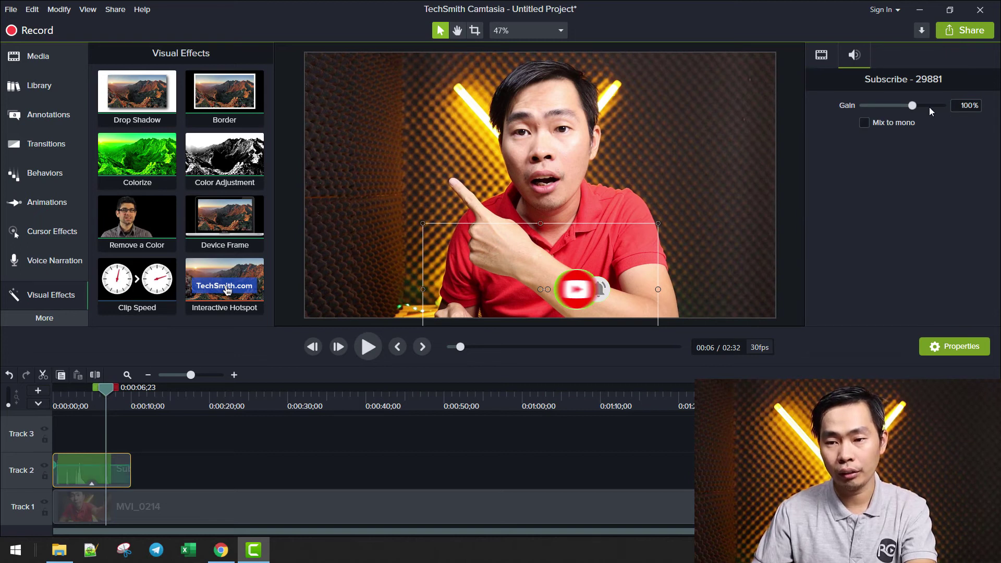
drag(896, 106, 893, 107)
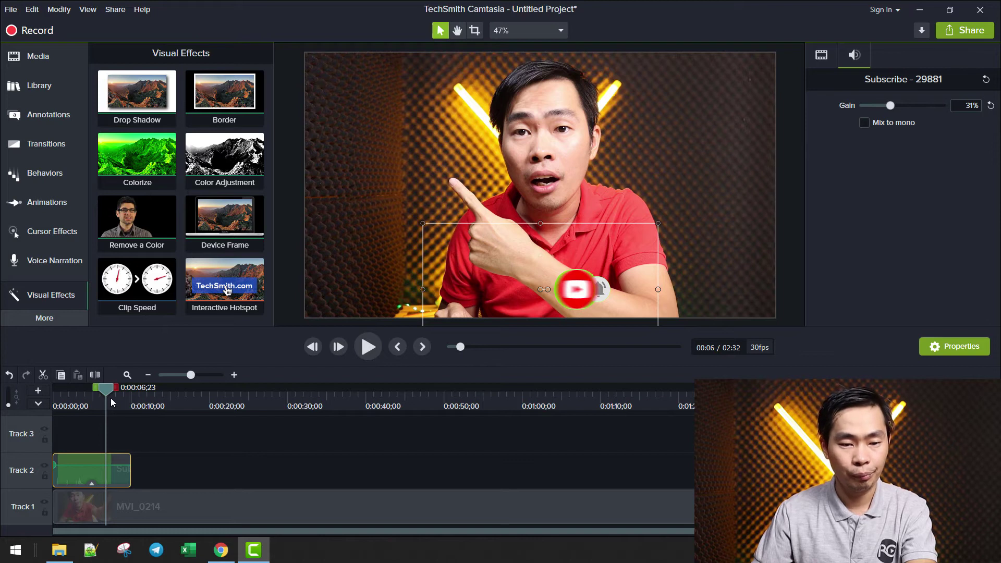
drag(104, 386, 25, 422)
key(space)
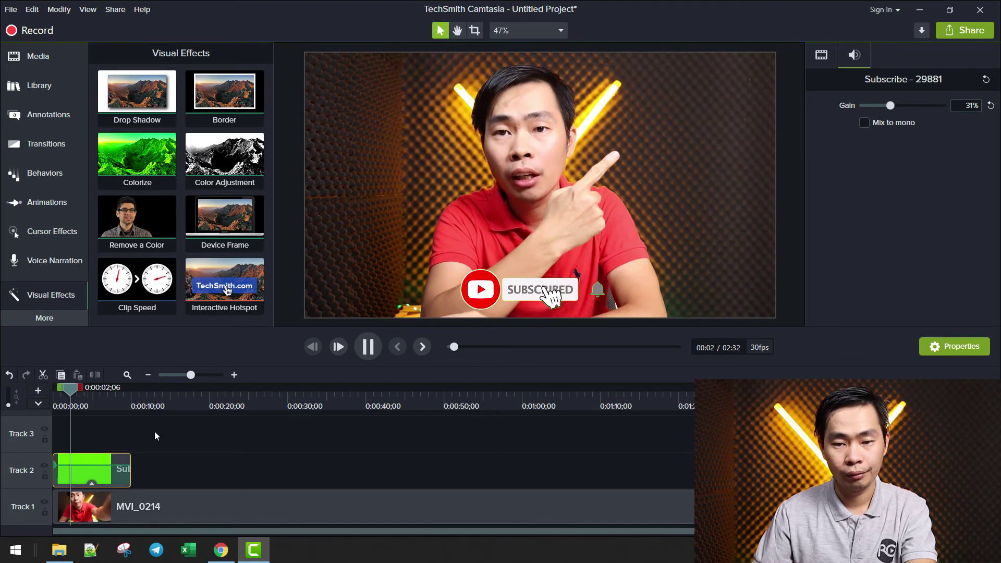
click(76, 481)
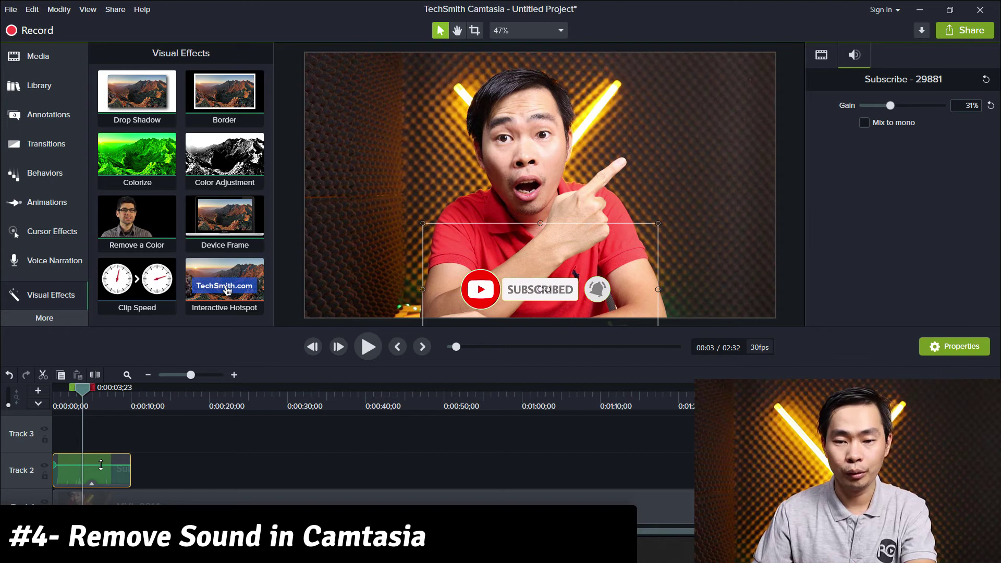
- Set the Subscribe clip's gain value to exactly 0%
mouse_move(100, 465)
mouse_down()
mouse_move(90, 495)
mouse_move(110, 452)
mouse_move(110, 471)
mouse_up()
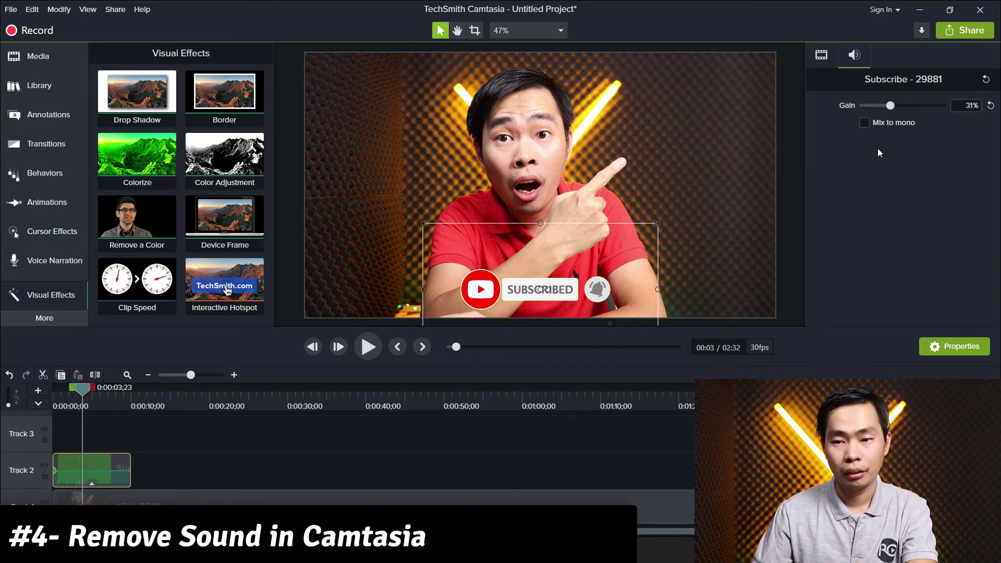
click(974, 106)
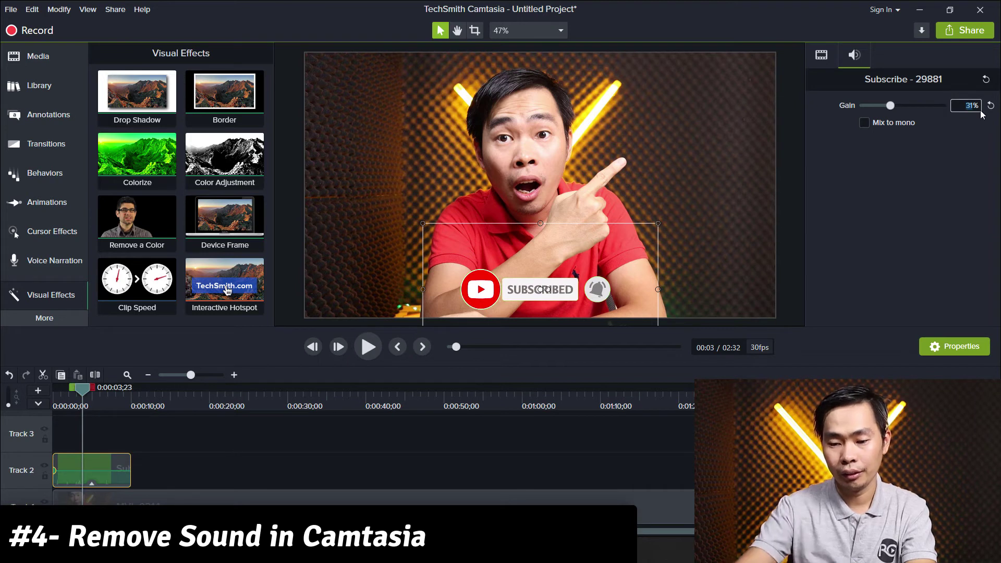
text(0)
key(Return)
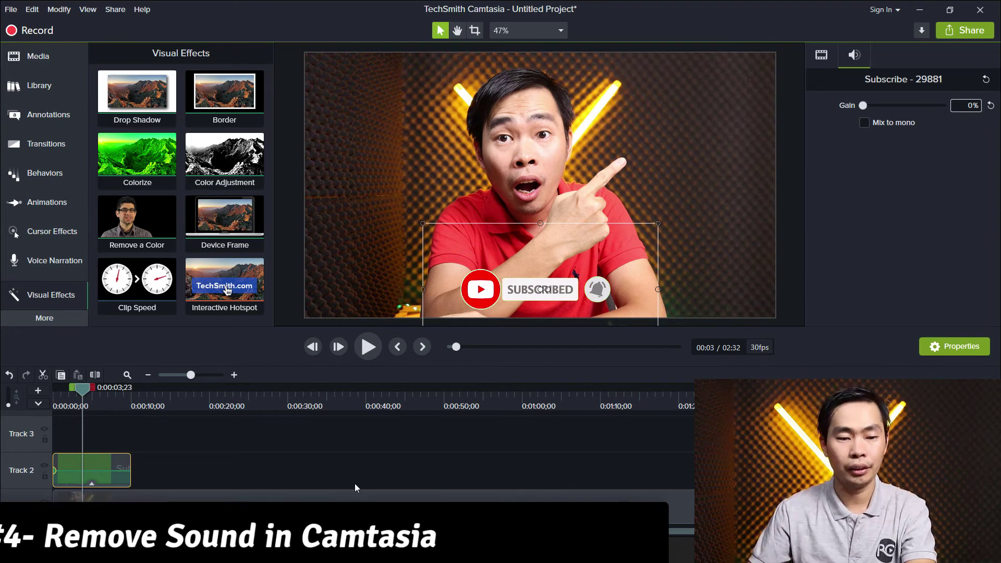
- Separate the Subscribe clip's audio from its video and delete the Track 3 audio clip
click(261, 493)
click(230, 462)
right_click(129, 459)
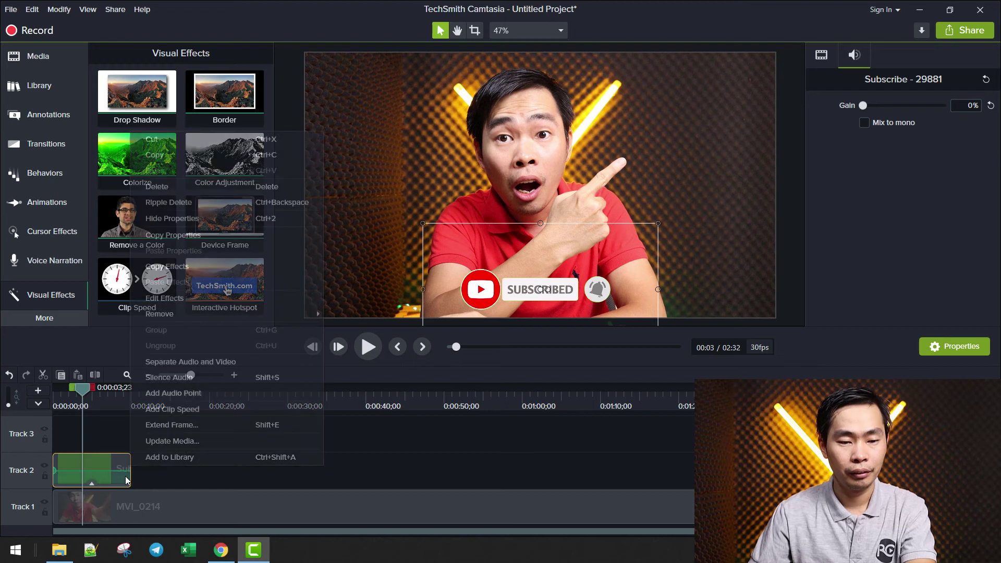
click(193, 365)
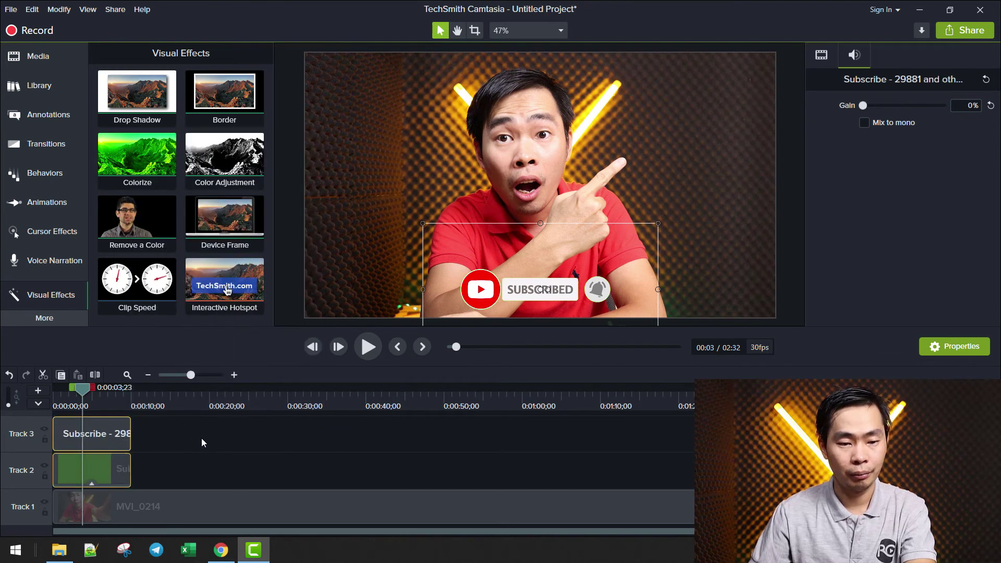
click(201, 439)
click(111, 439)
key(Delete)
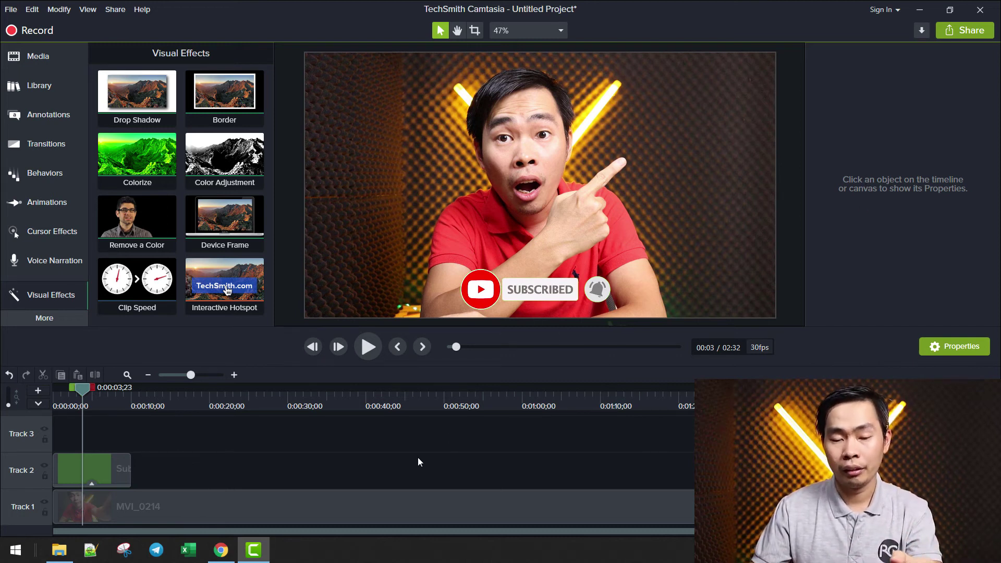
right_click(114, 465)
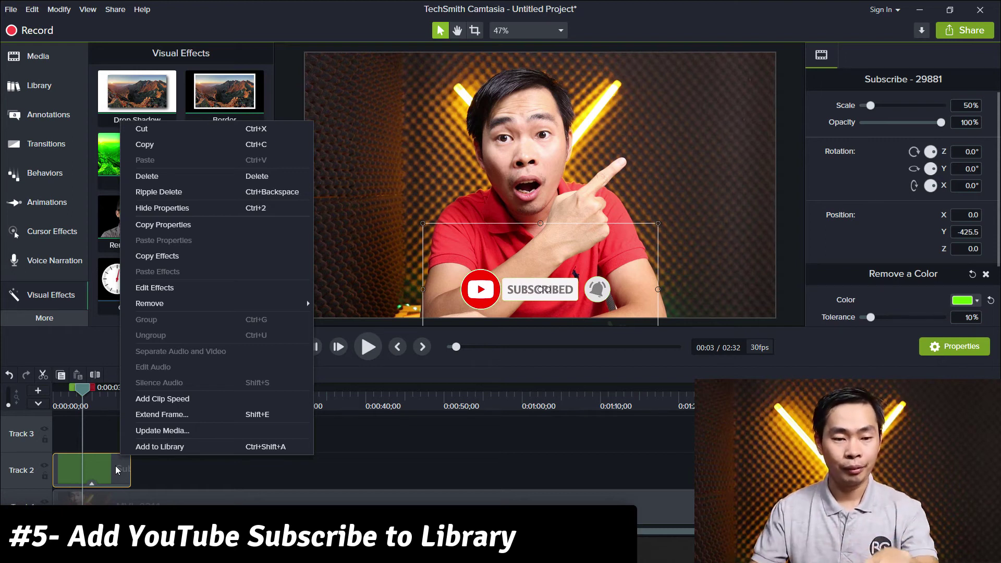
- Add the Subscribe clip to the Default library under the name 'YT sub'
click(182, 449)
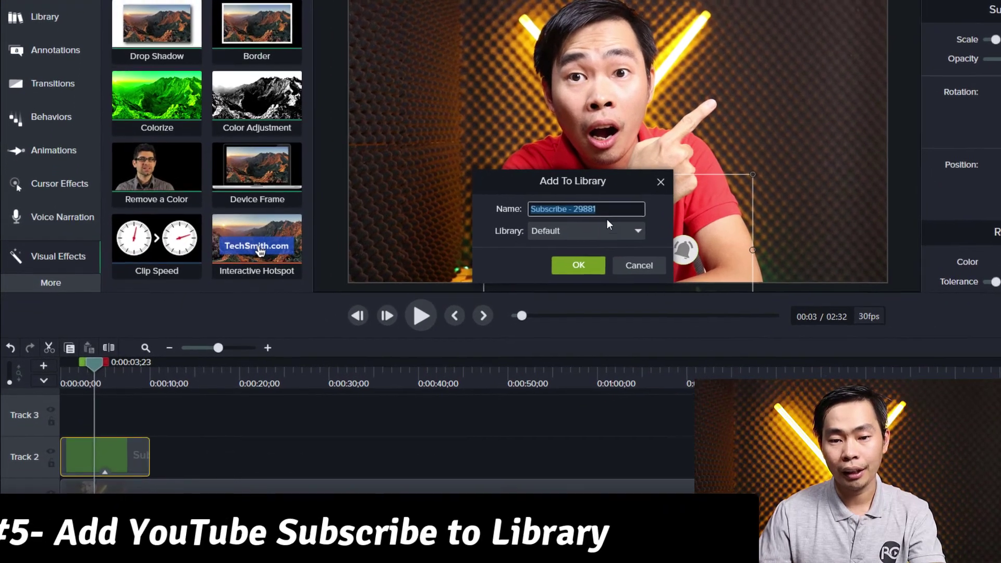
click(543, 263)
click(617, 207)
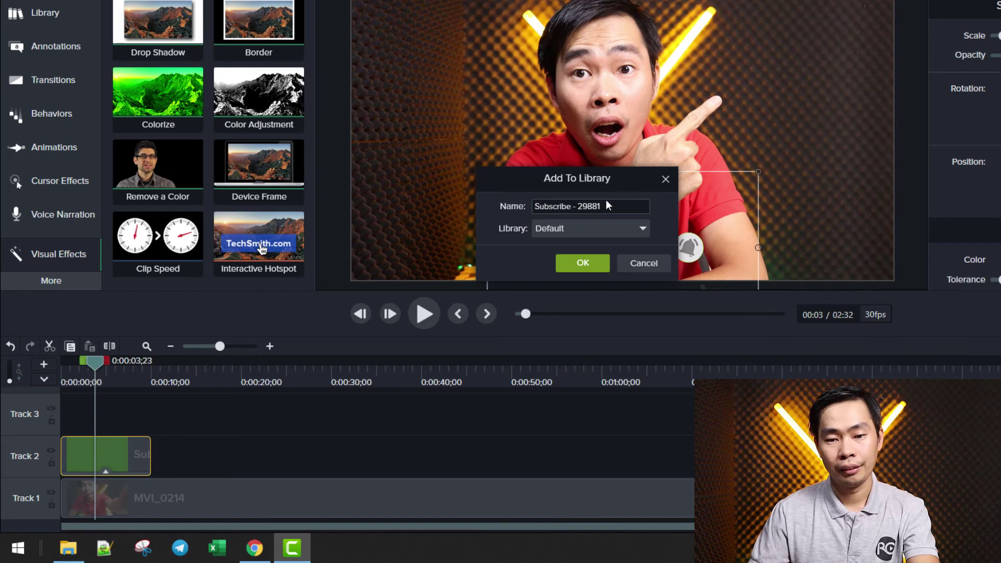
drag(534, 206, 583, 208)
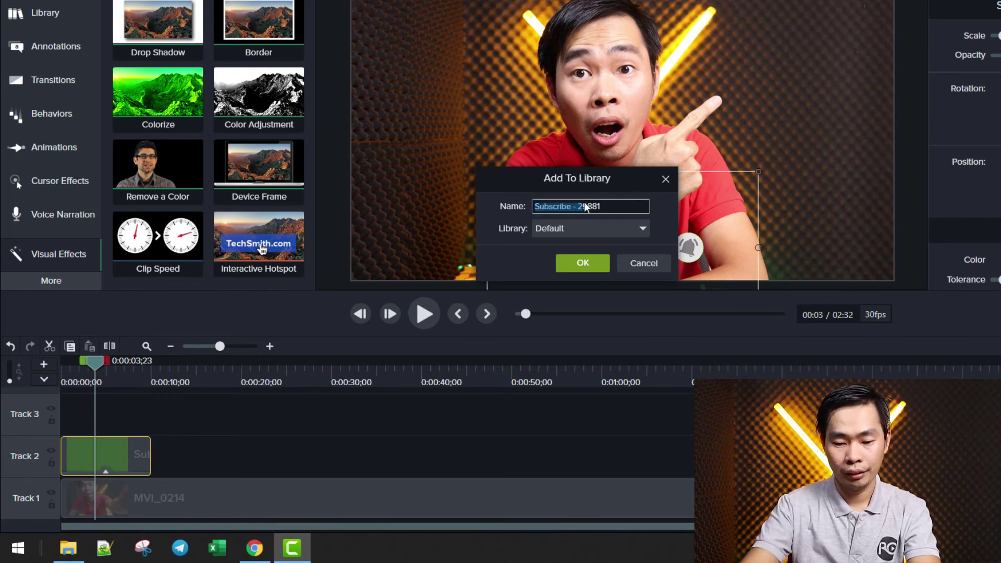
text(YT )
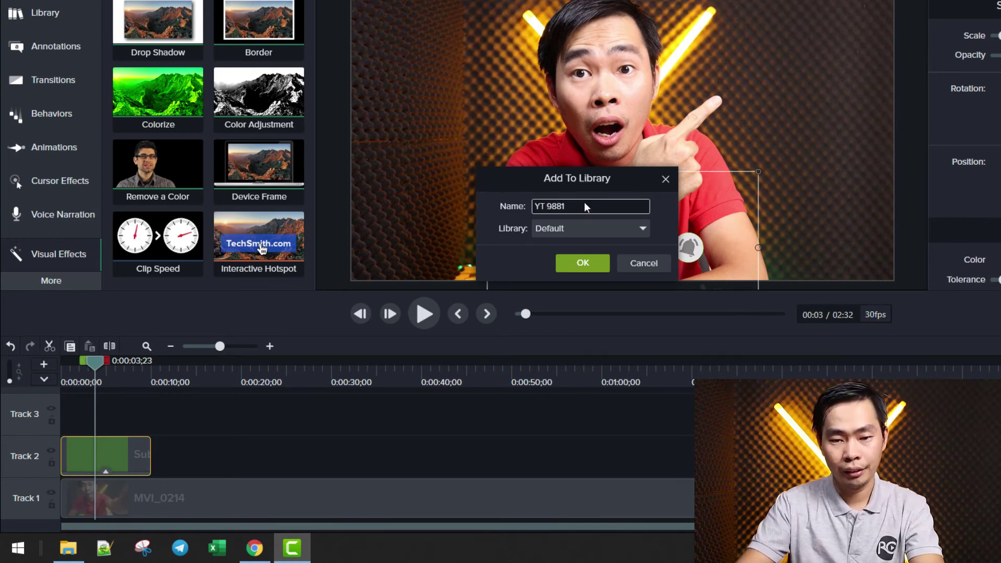
text(sub)
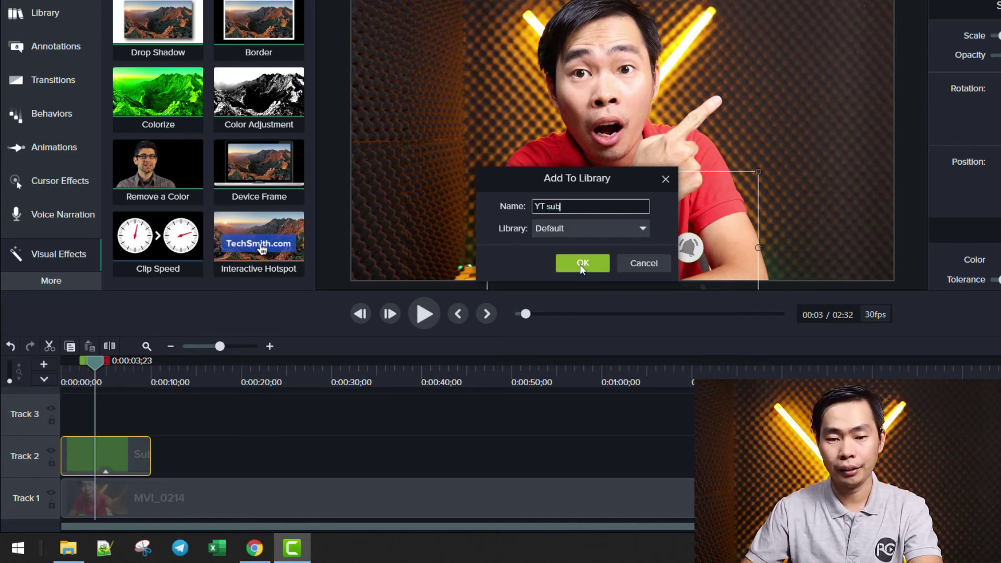
click(580, 264)
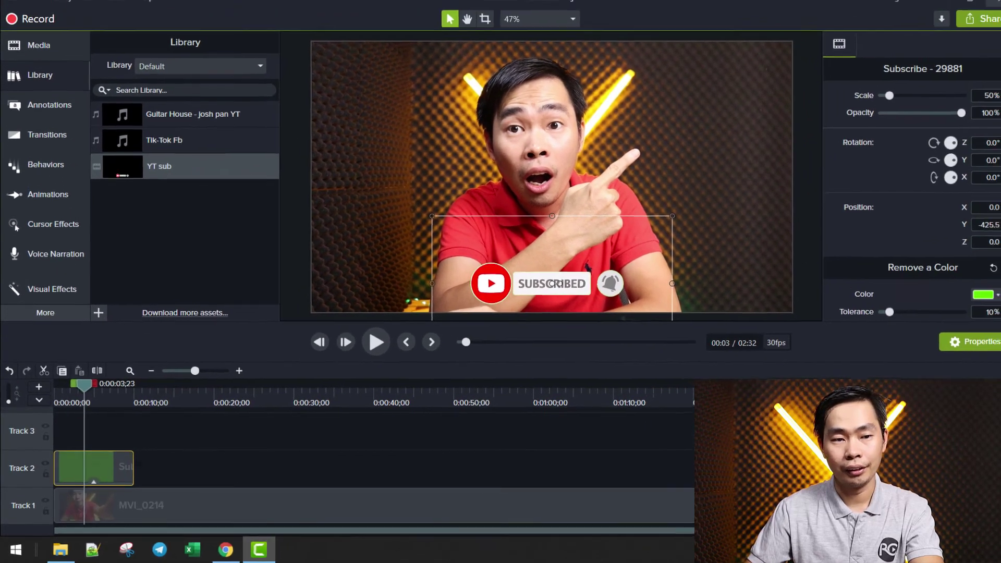
- Close the project without saving and open 4 VLOOKUP.trec from D:\OneDrive\new Video
click(981, 10)
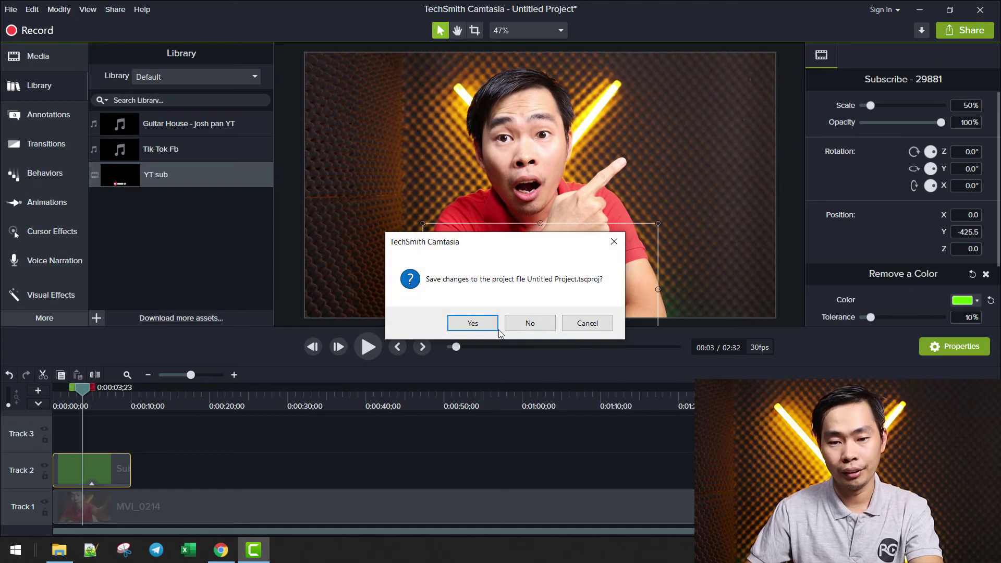
click(528, 325)
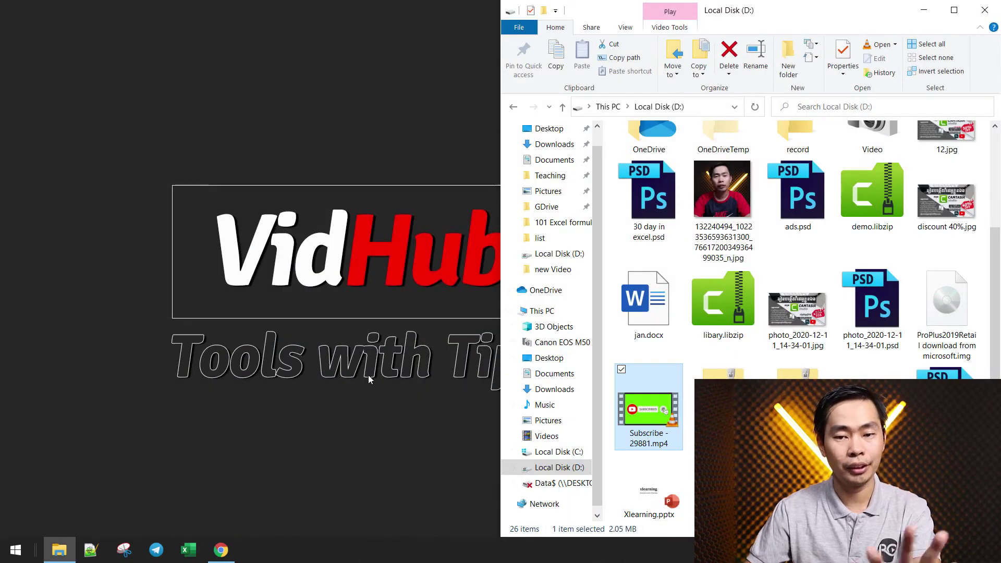
click(955, 9)
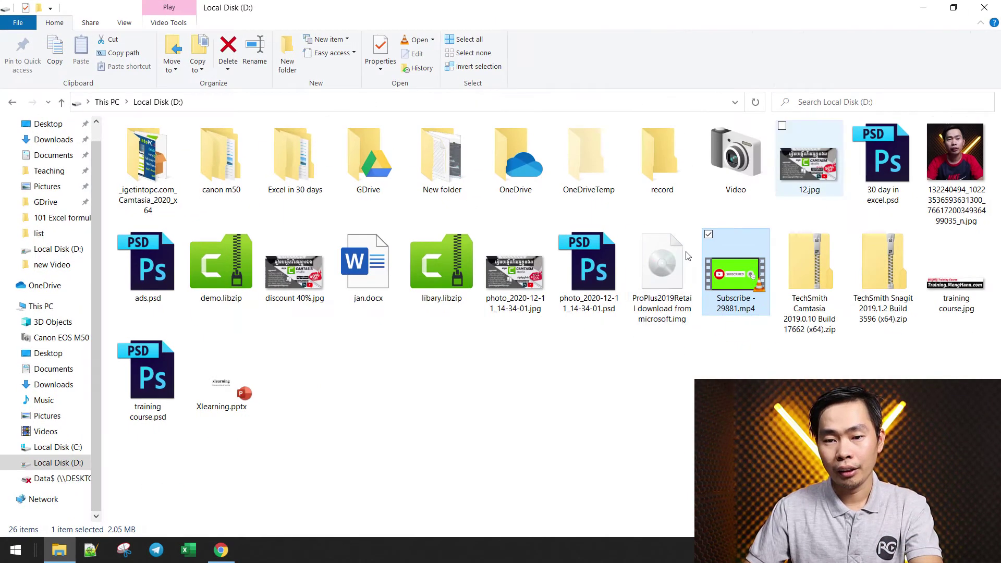
click(661, 183)
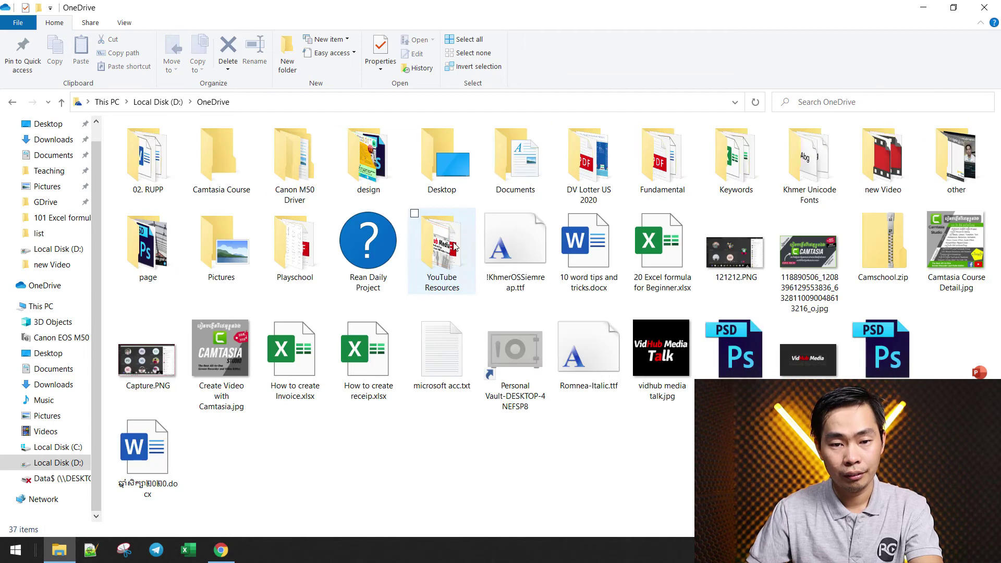
double_click(883, 159)
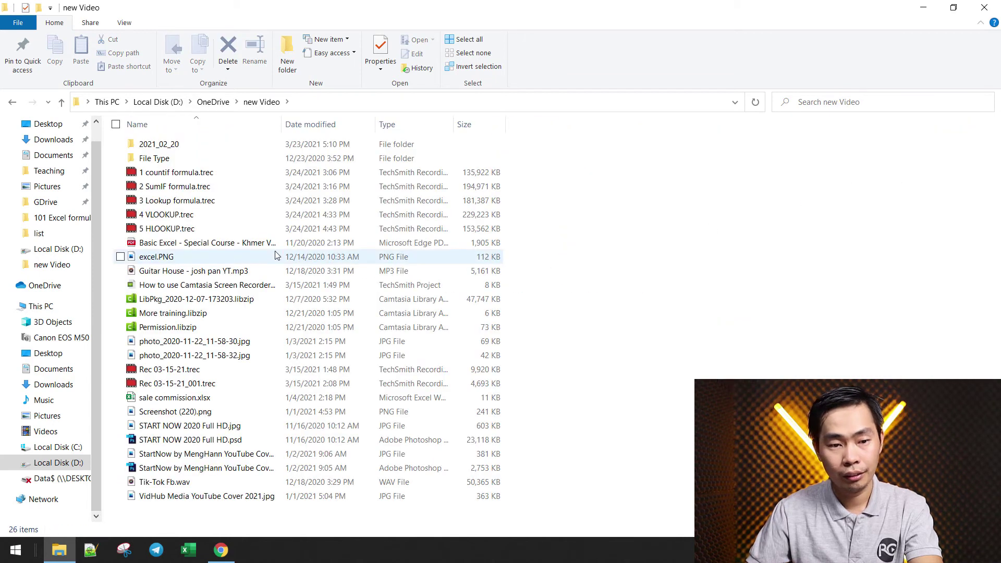
double_click(227, 216)
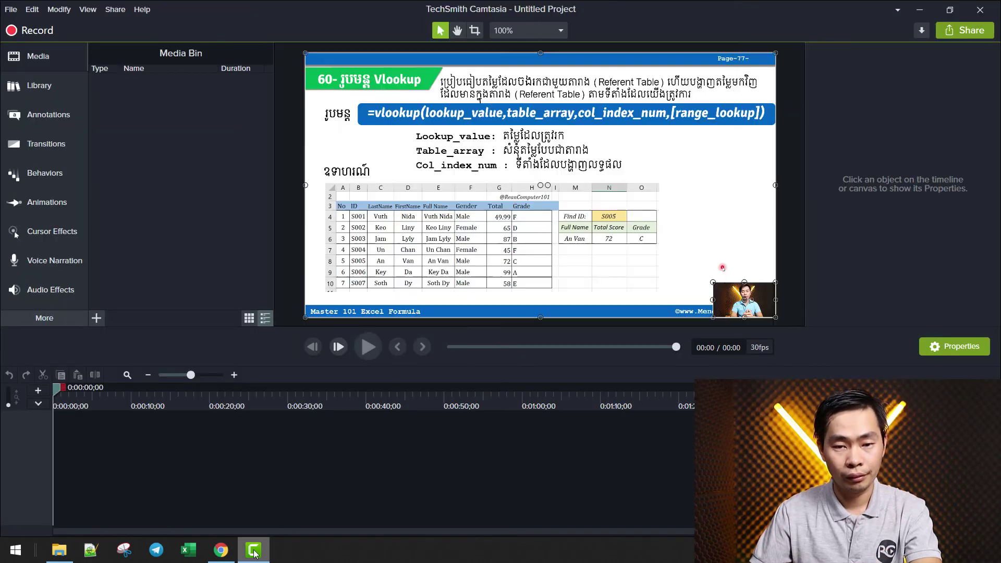
- Enlarge the camera picture-in-picture overlay on the canvas and scrub forward through the recording
click(413, 434)
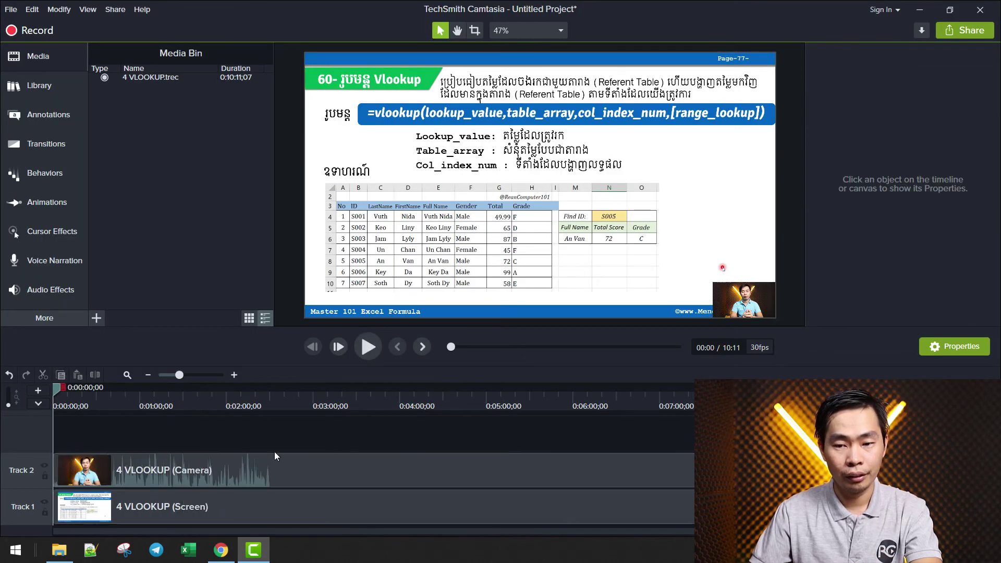
click(729, 291)
drag(713, 280, 610, 225)
click(409, 440)
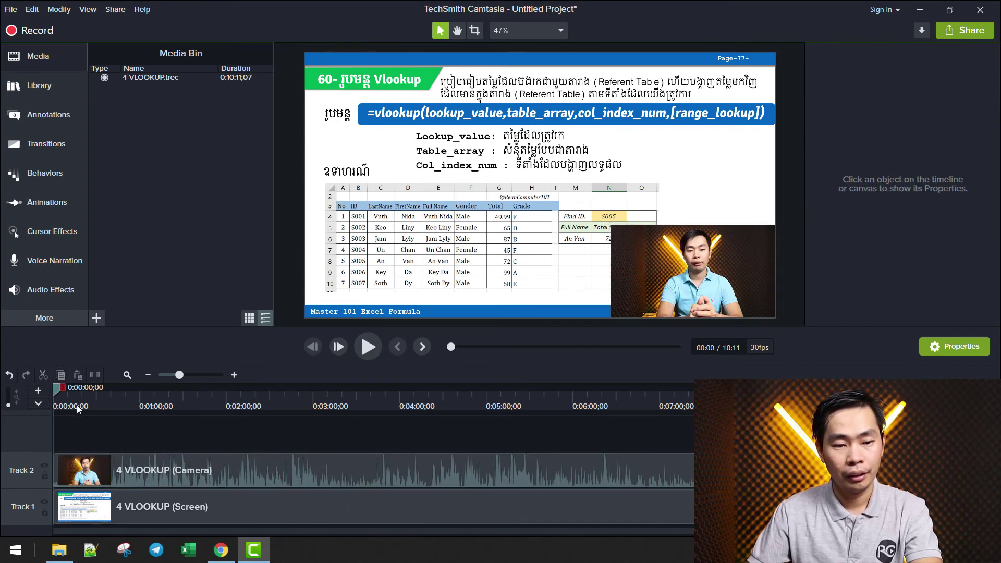
drag(56, 392, 407, 389)
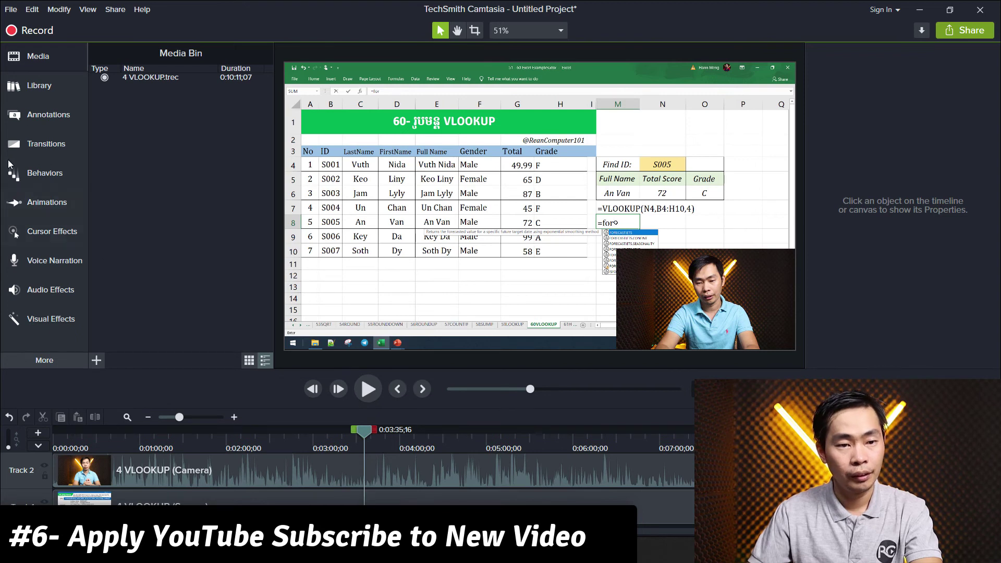
- Place the library's YT sub overlay over the video near 3:33, shifted left along the bottom edge
click(39, 86)
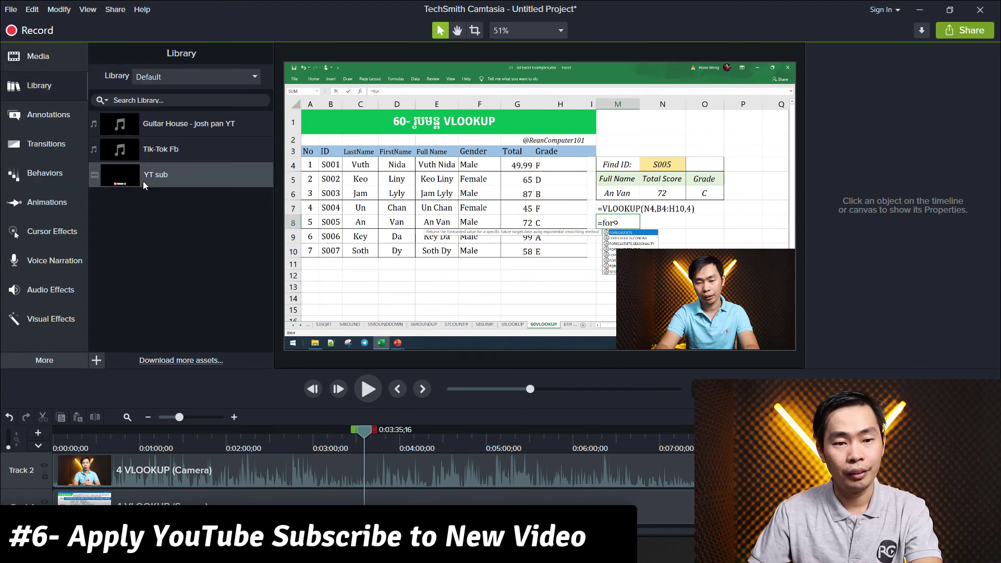
drag(120, 182, 344, 295)
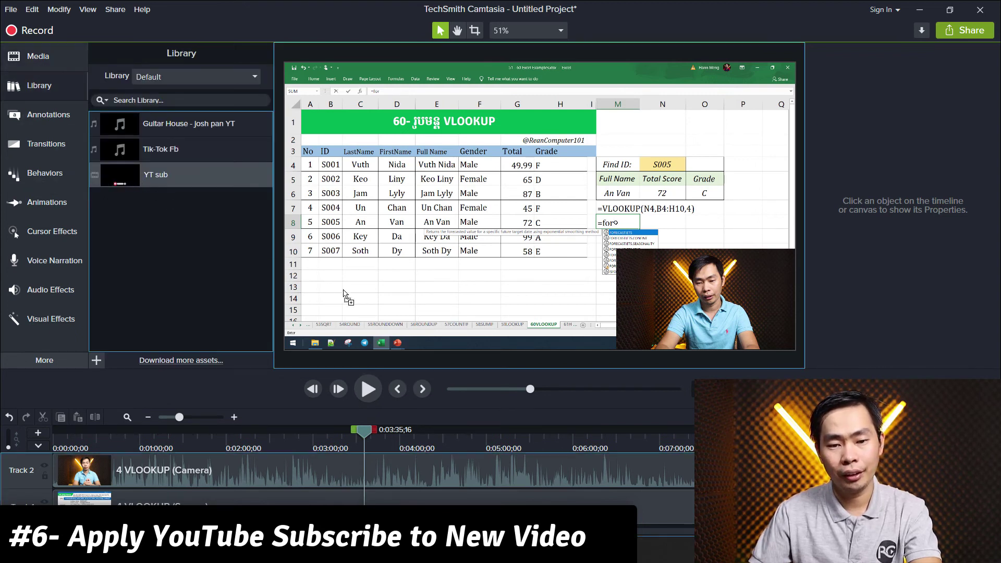
drag(400, 339, 363, 464)
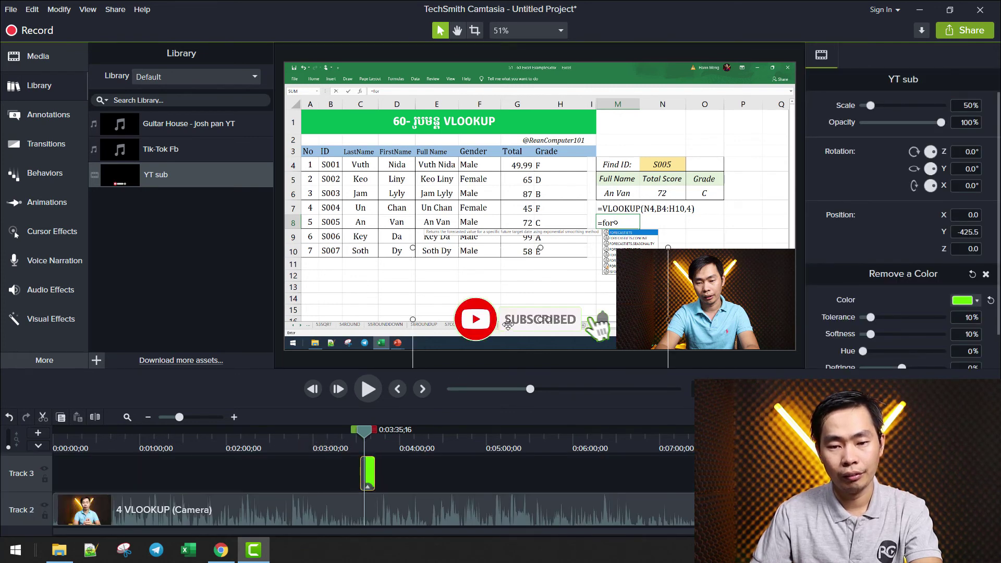
drag(508, 324, 474, 327)
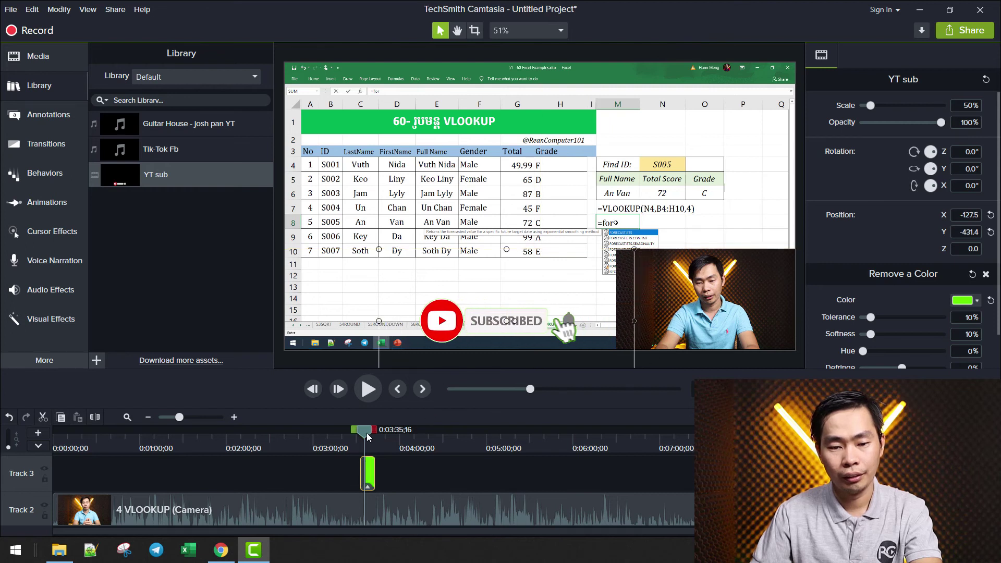
mouse_move(358, 434)
mouse_down()
mouse_move(380, 441)
mouse_move(355, 437)
mouse_up()
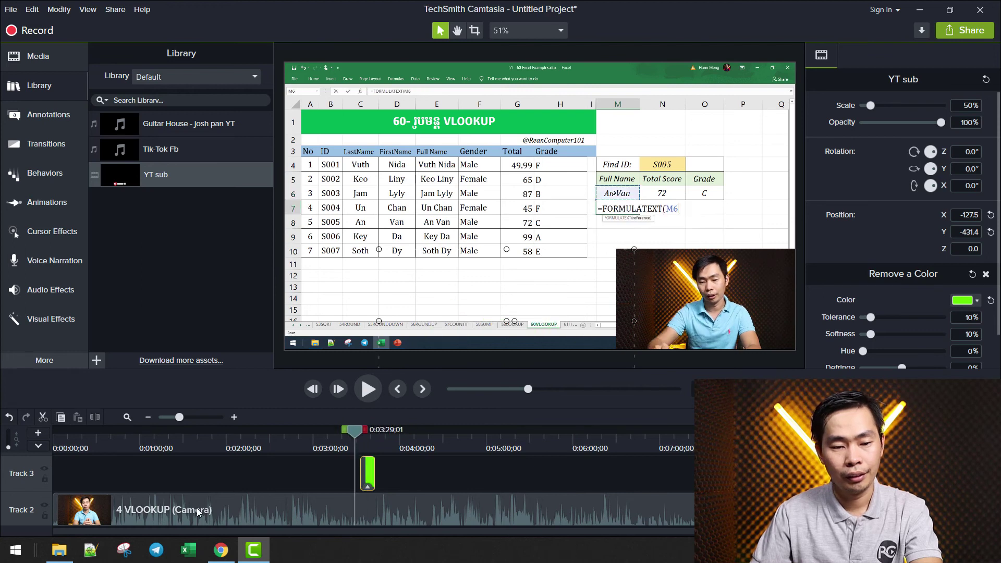
scroll(123, 499, down, 1)
- Turn the Track 2 camera clip's audio gain down to 0%
click(315, 452)
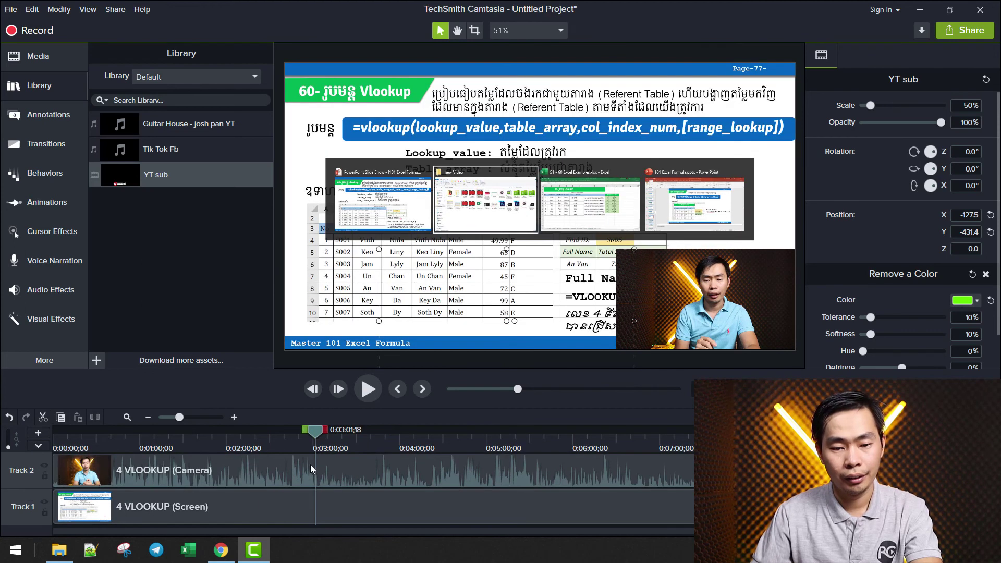
click(342, 474)
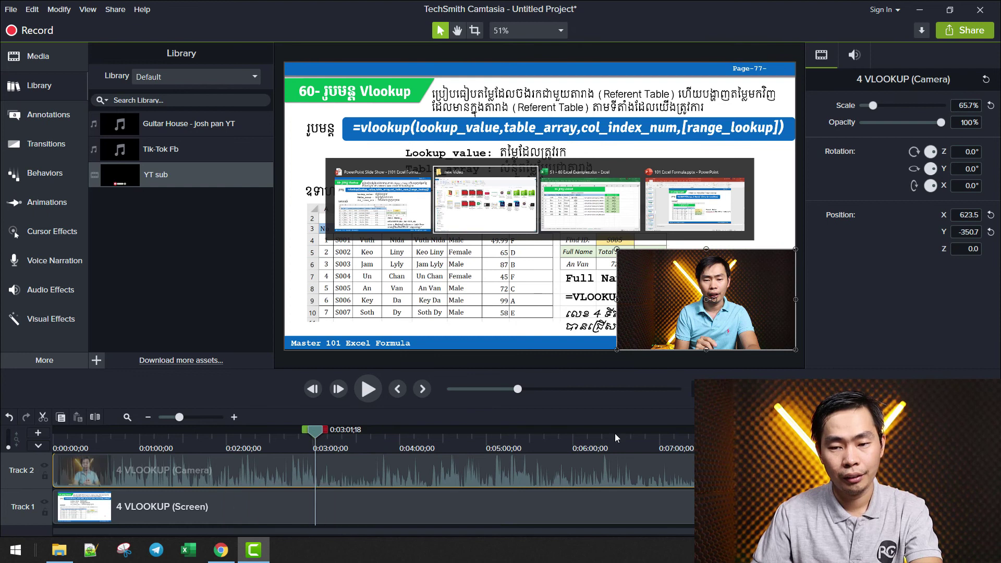
click(854, 56)
drag(901, 104, 845, 104)
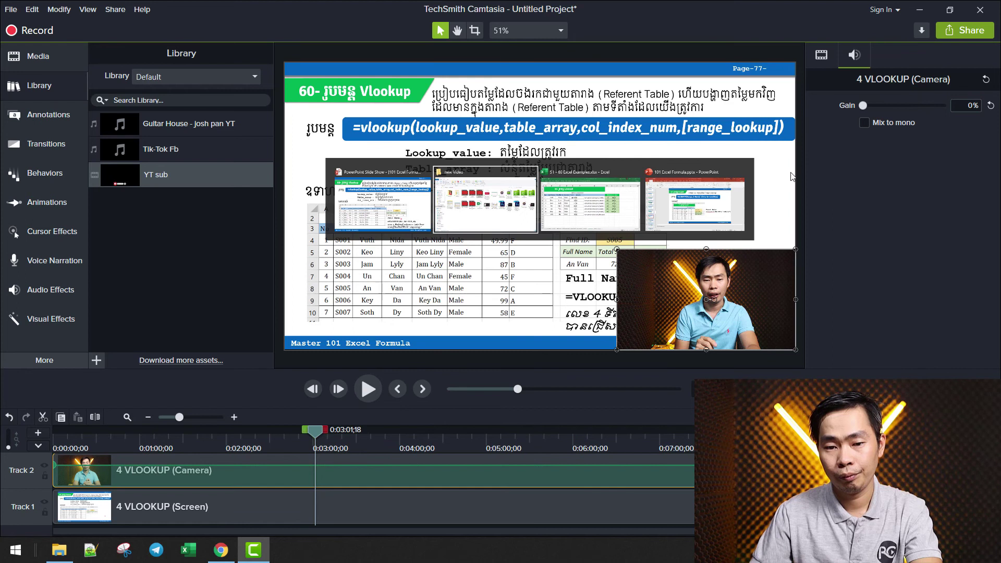
scroll(284, 511, up, 3)
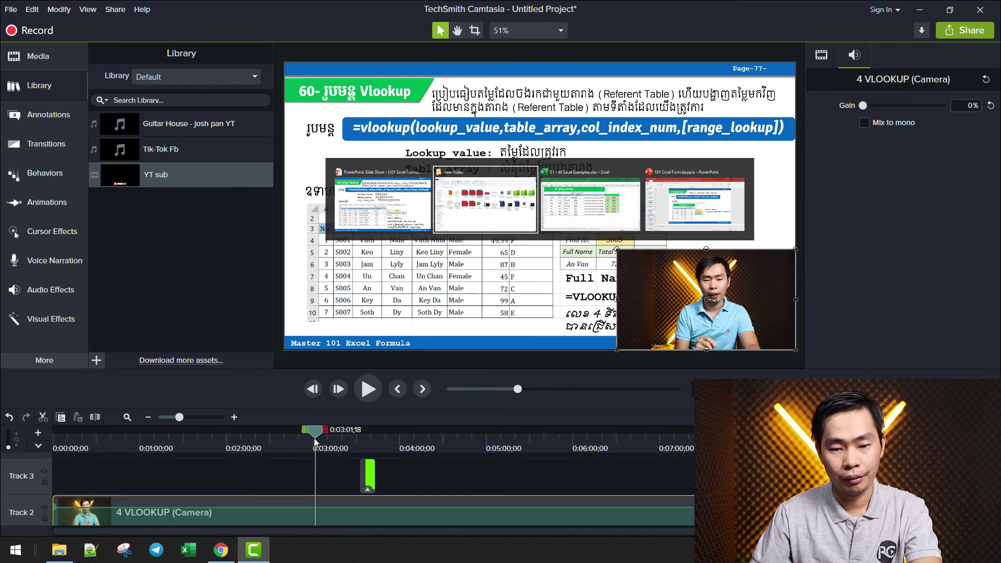
- Move the playhead to about 3:29 and detach the preview canvas into its own window
drag(314, 442, 355, 433)
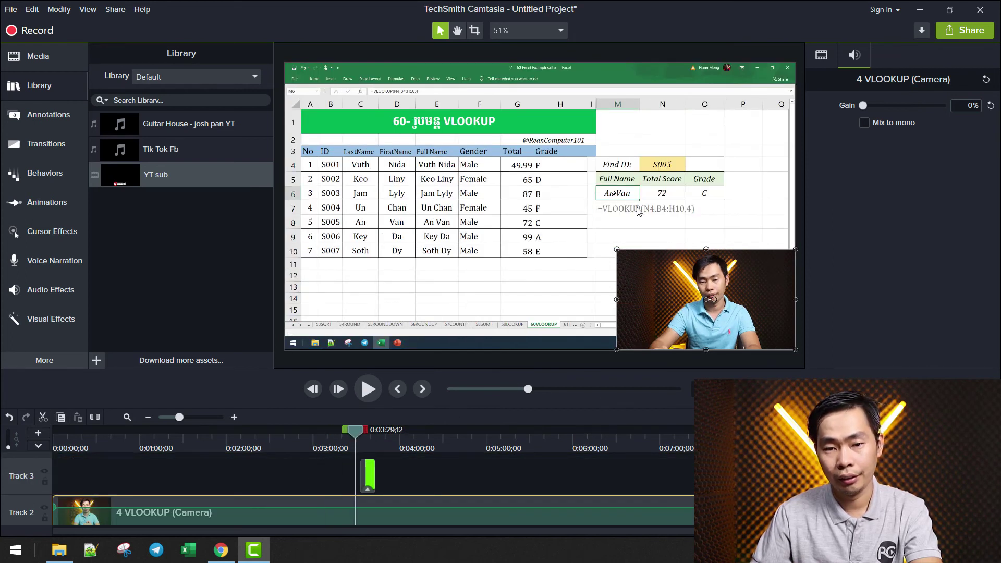
click(512, 29)
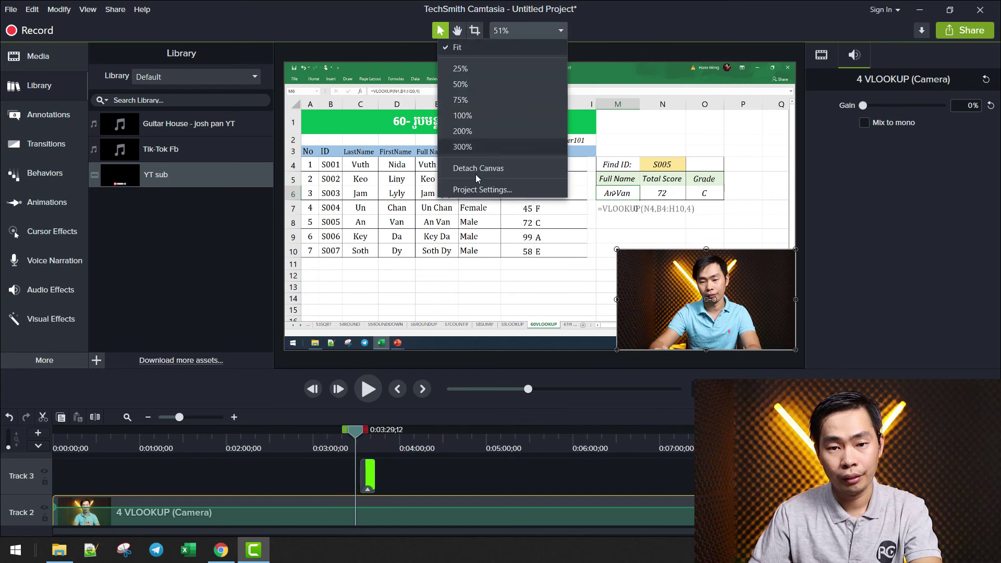
click(486, 165)
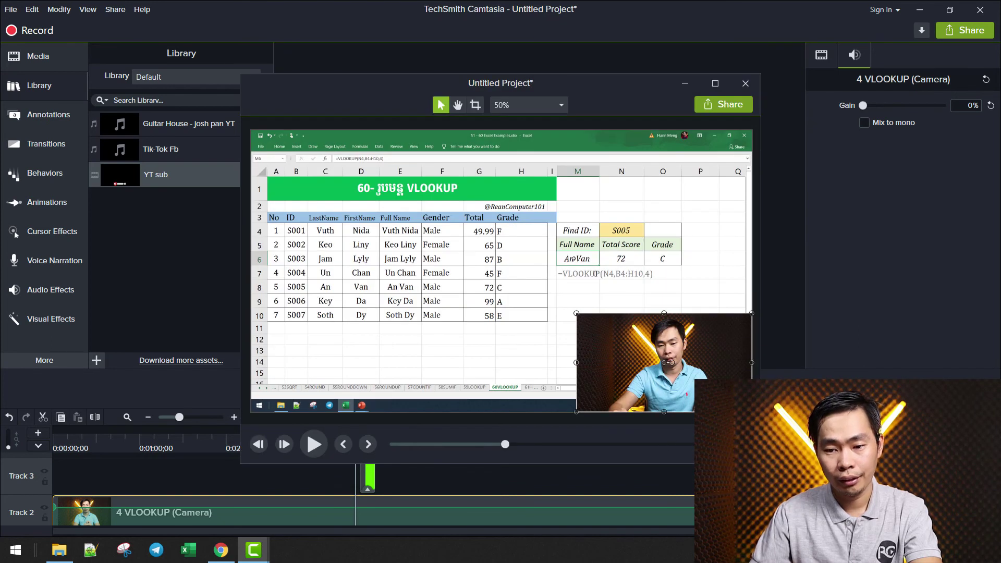
- Show the detached preview full screen and play the VLOOKUP project
key(F10)
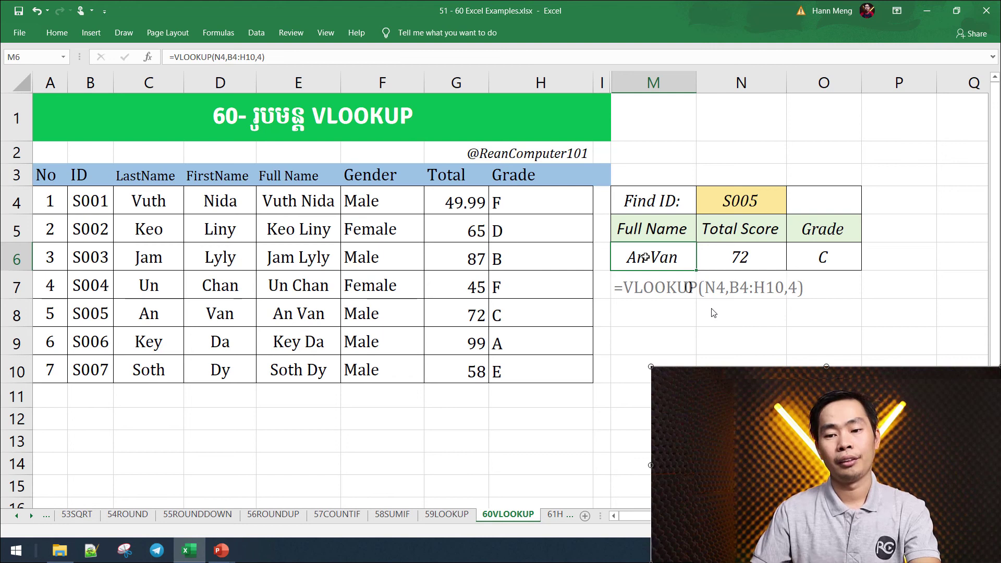
click(724, 308)
key(space)
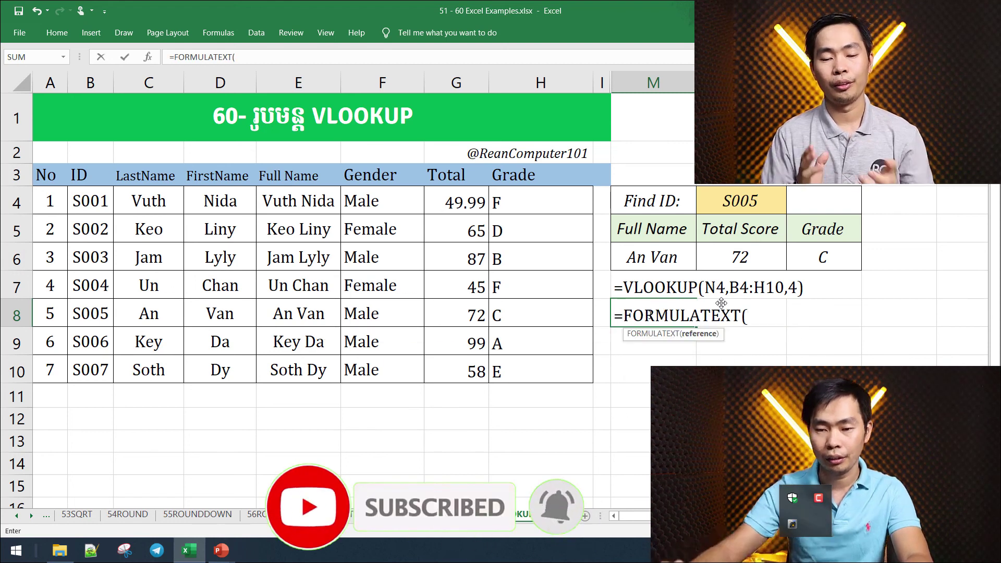
- Enter '=form' and make several selections within the full-screen preview window
click(741, 256)
key(Return)
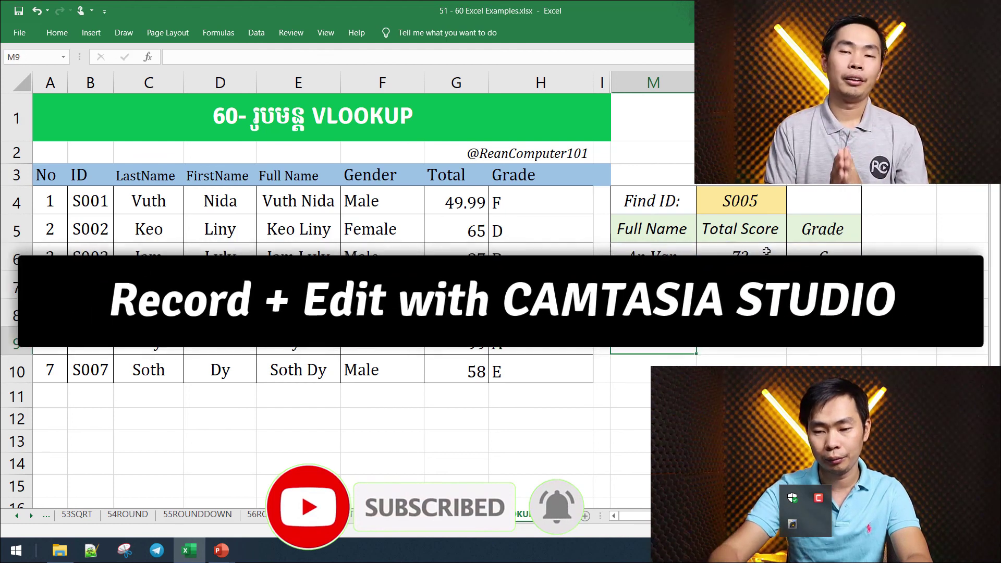
text(=)
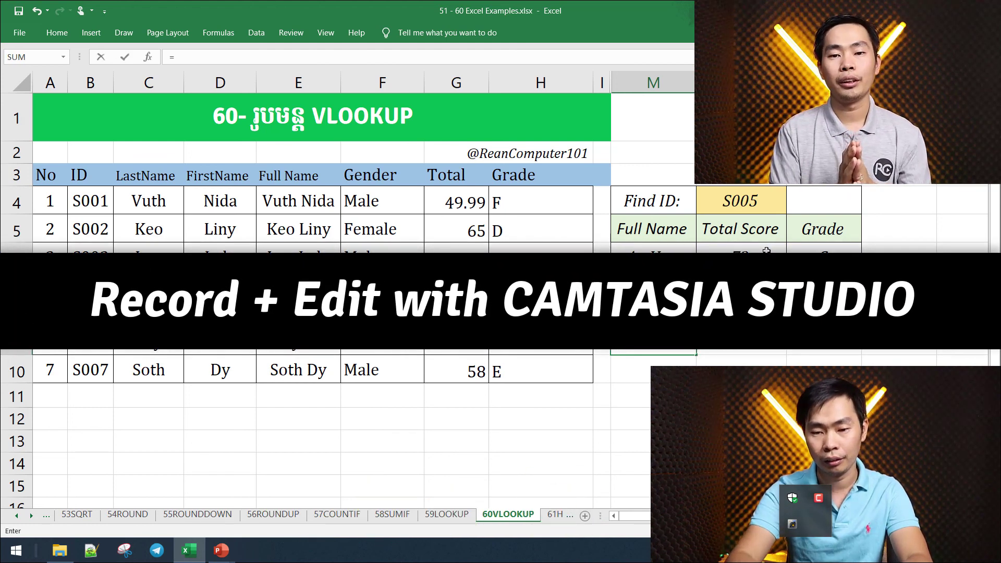
text(form)
key(Tab)
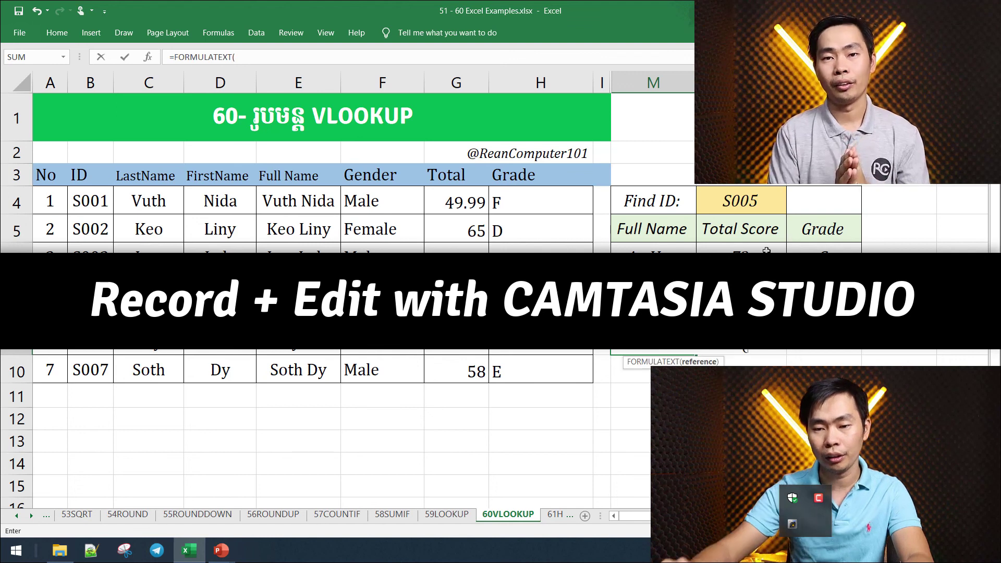
click(817, 249)
key(Return)
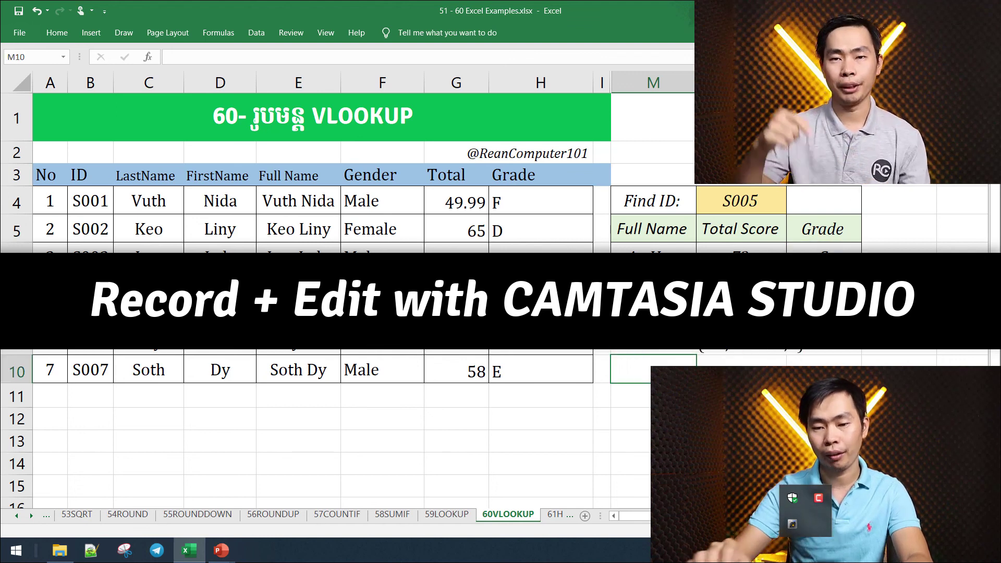
click(654, 342)
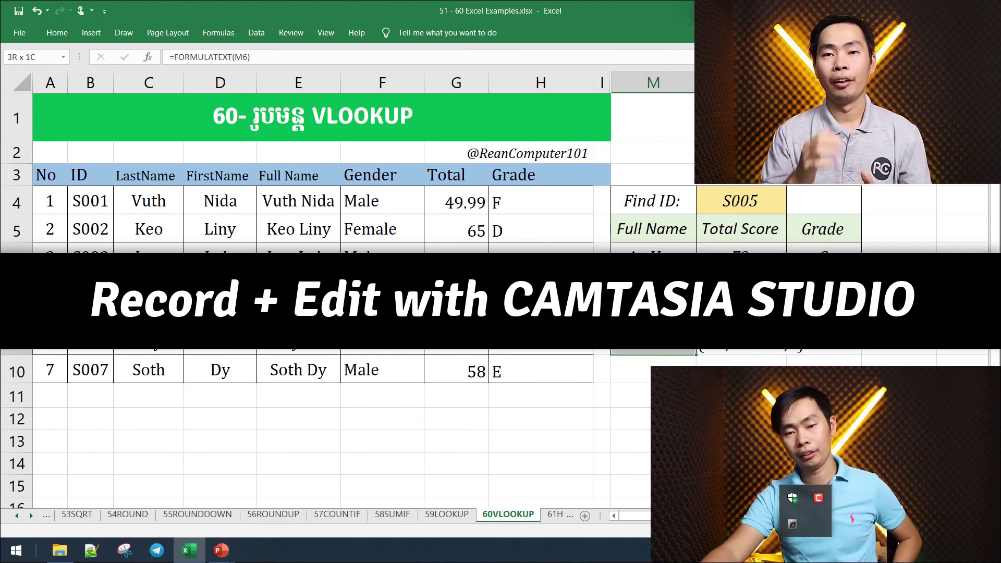
click(740, 395)
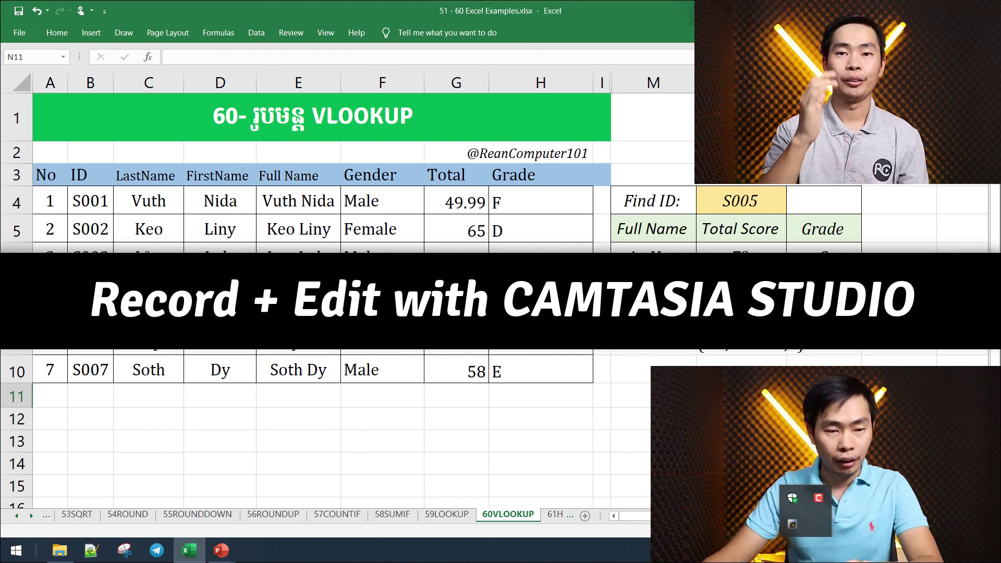